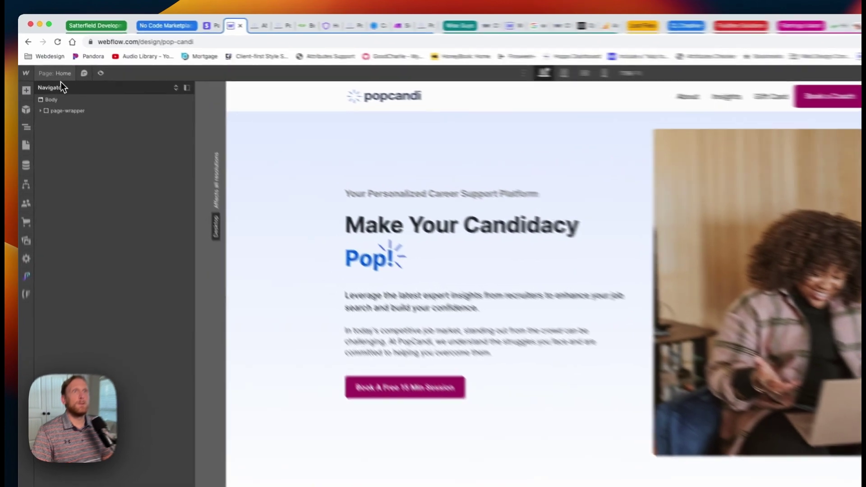
Open the About PopCandi page and look at it briefly in preview mode
key("p")
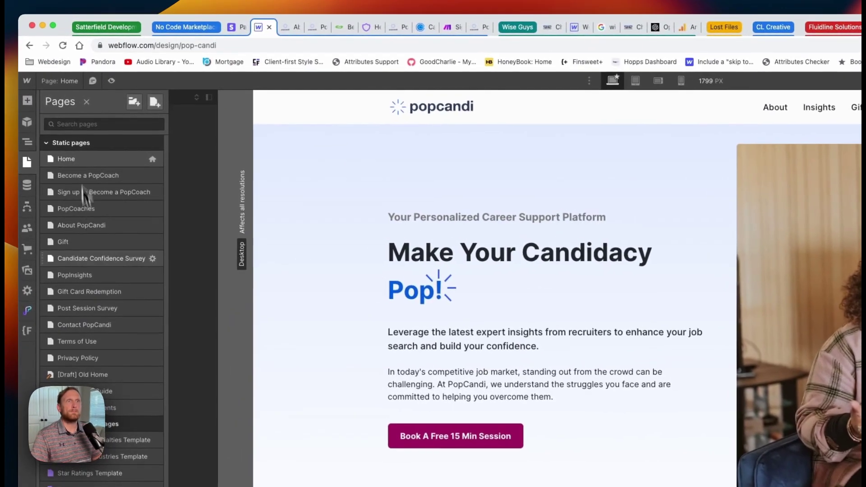
left_click(85, 227)
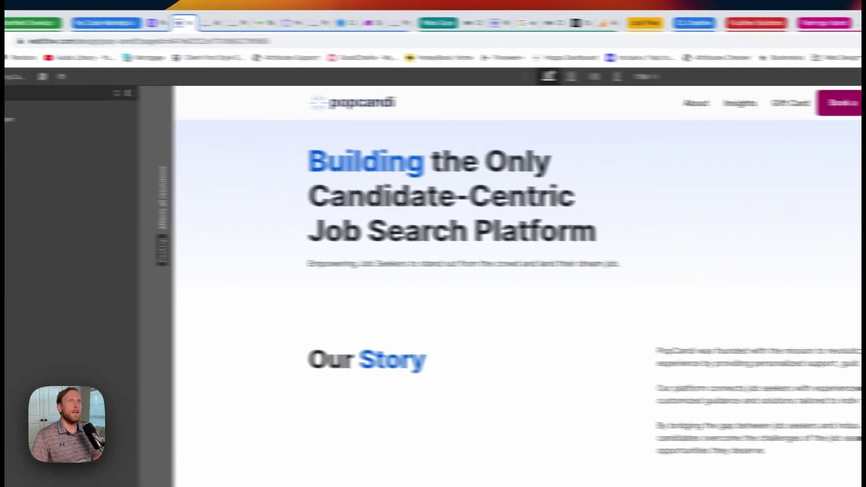
left_click(62, 76)
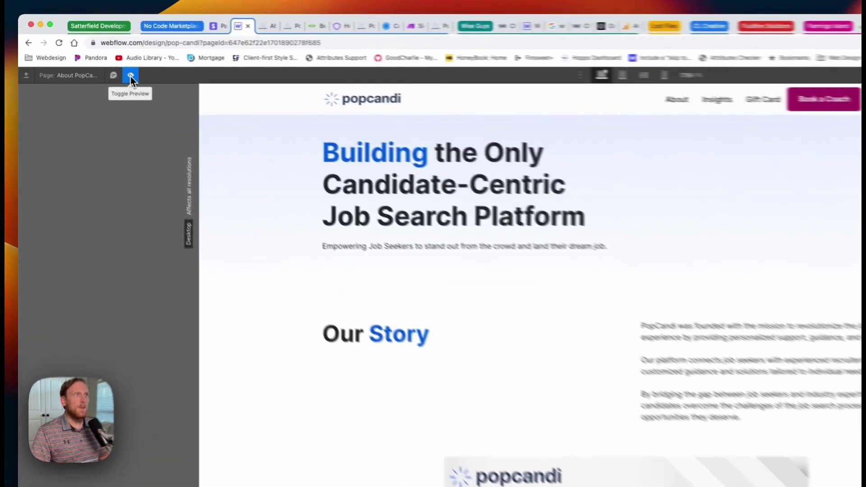
left_click(94, 56)
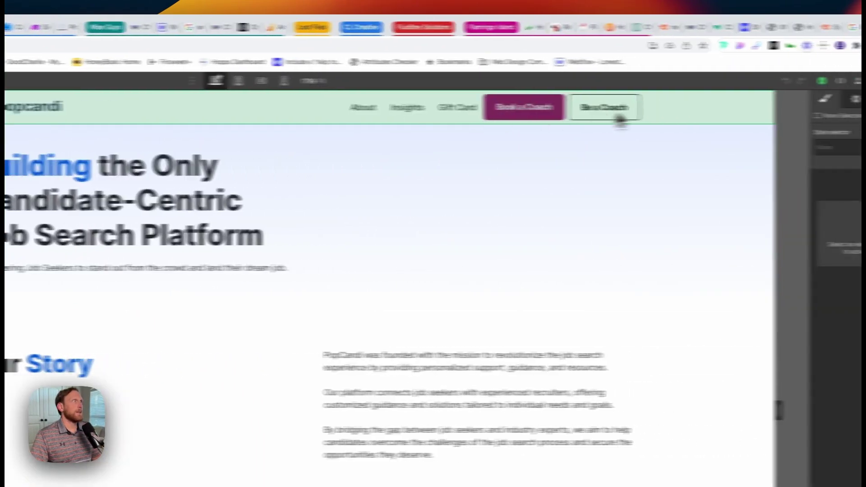
Enter the navbar component and examine the About link's element settings and styles
left_click(791, 130)
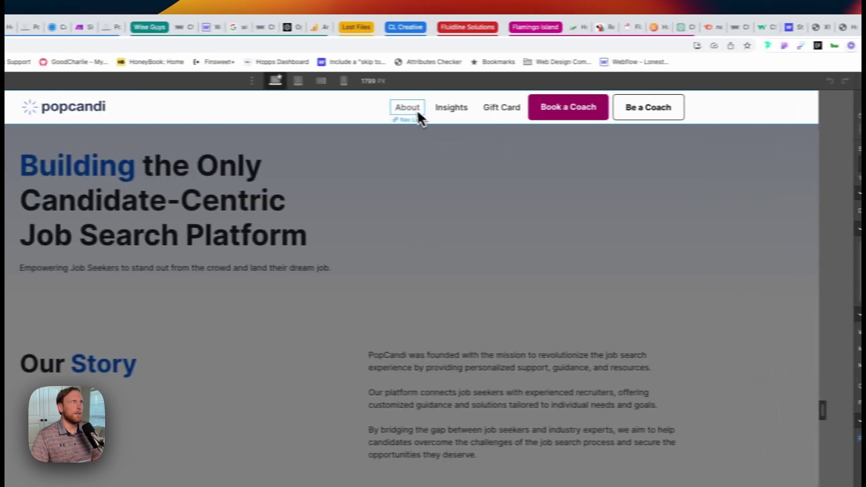
left_click(432, 109)
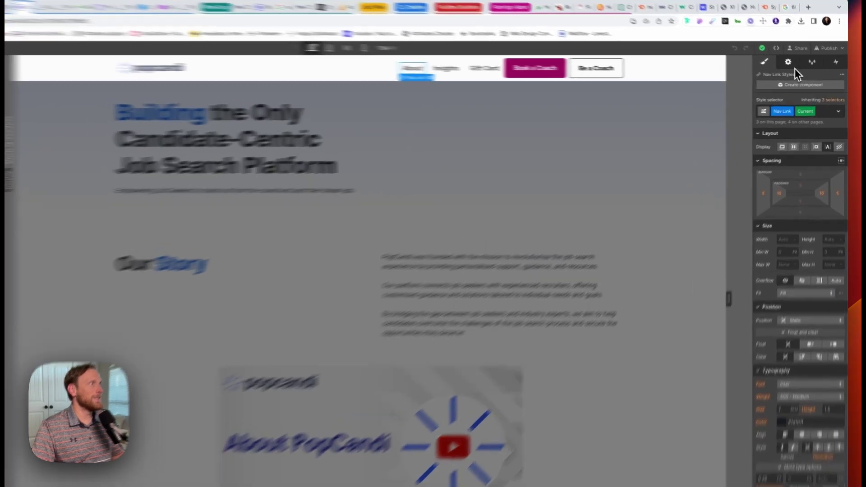
left_click(797, 67)
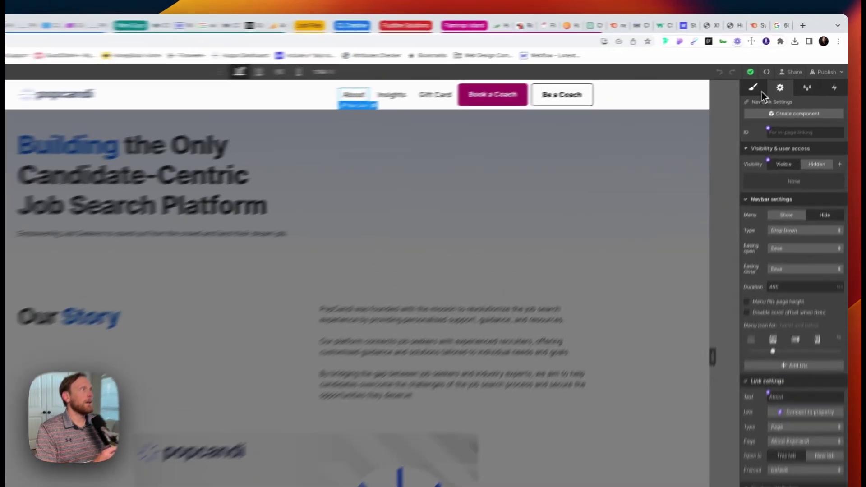
left_click(778, 67)
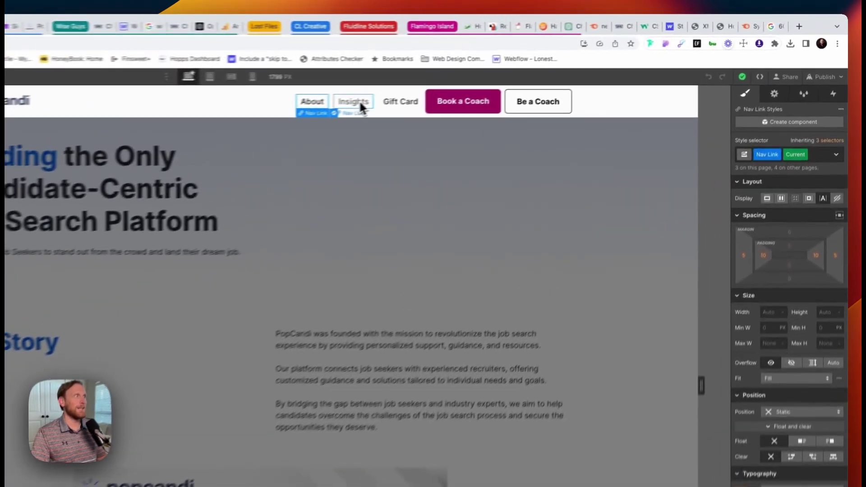
Compare the classes and style properties of the Insights, Gift Card and About nav links
left_click(519, 73)
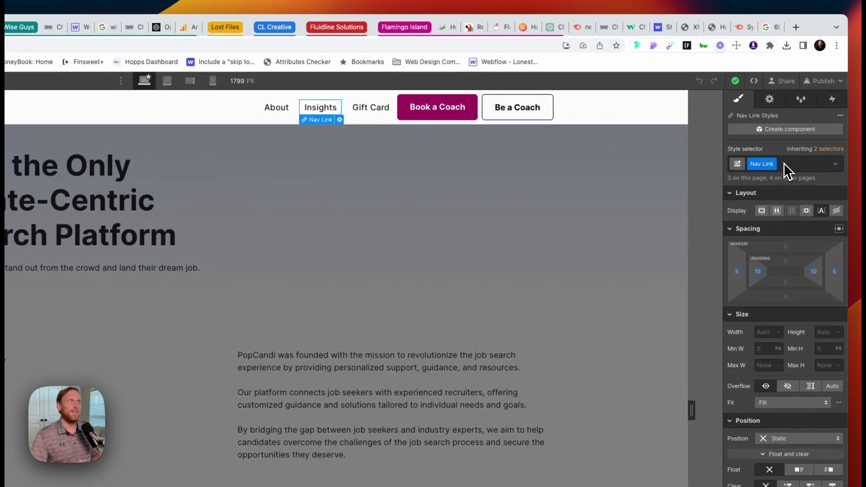
left_click(373, 112)
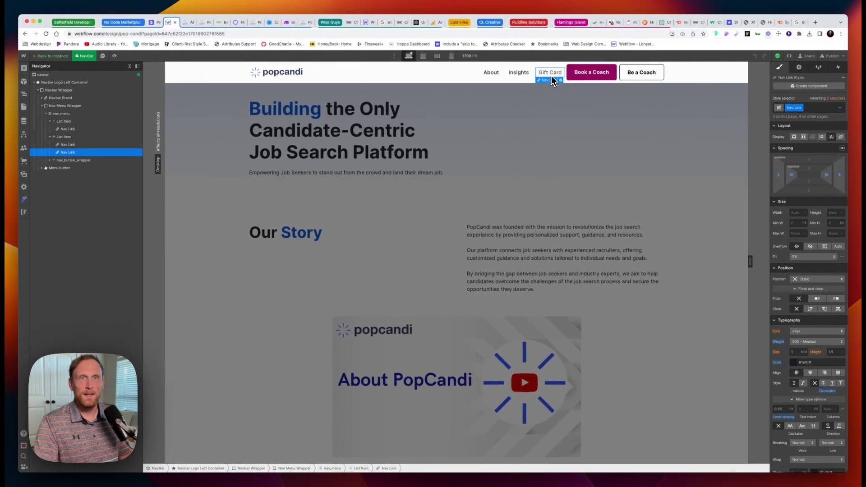
left_click(490, 72)
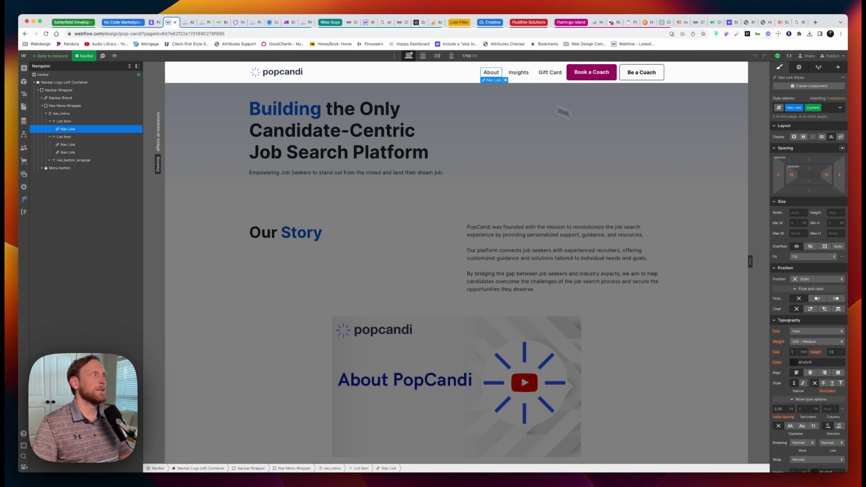
scroll(802, 186, "down", 6)
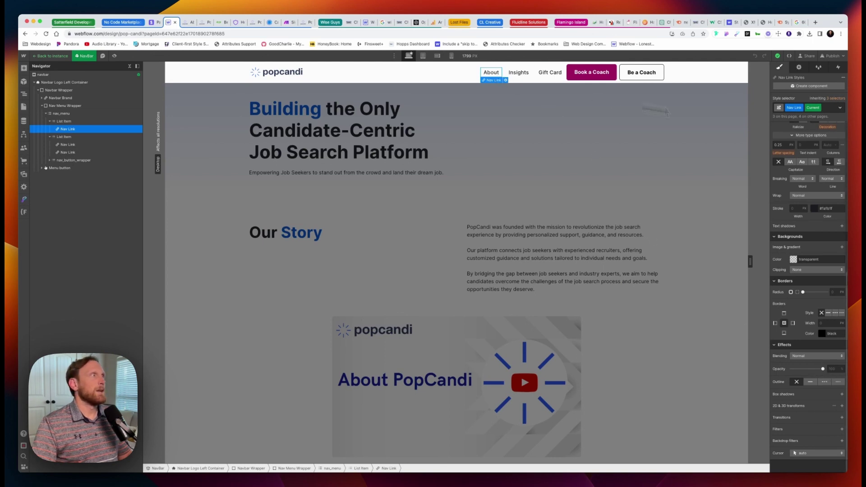
Switch the About link to its Hover state and review its styles
left_click(840, 108)
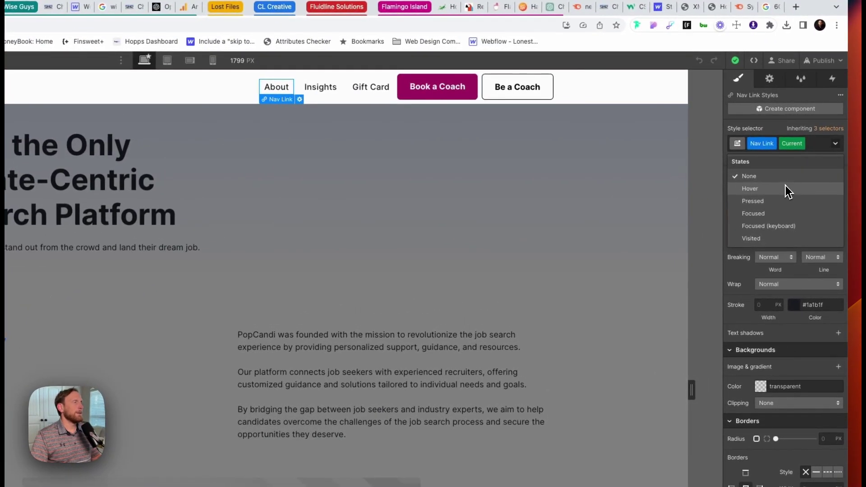
left_click(786, 186)
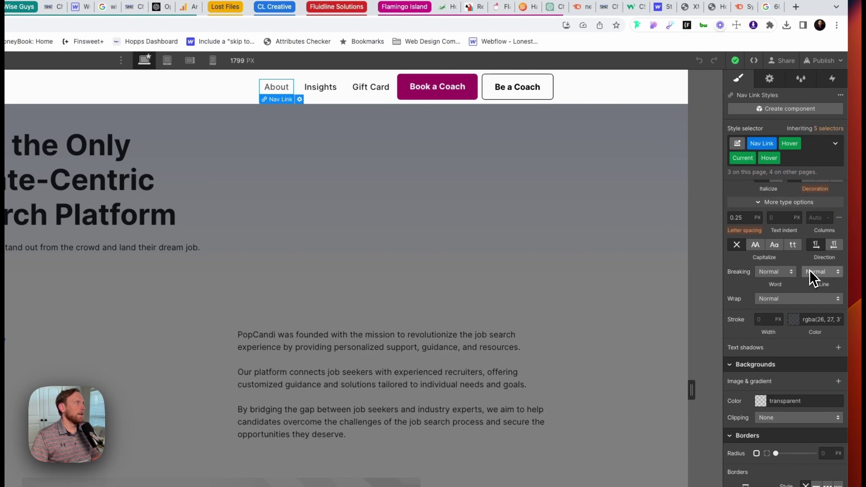
scroll(810, 270, "up", 5)
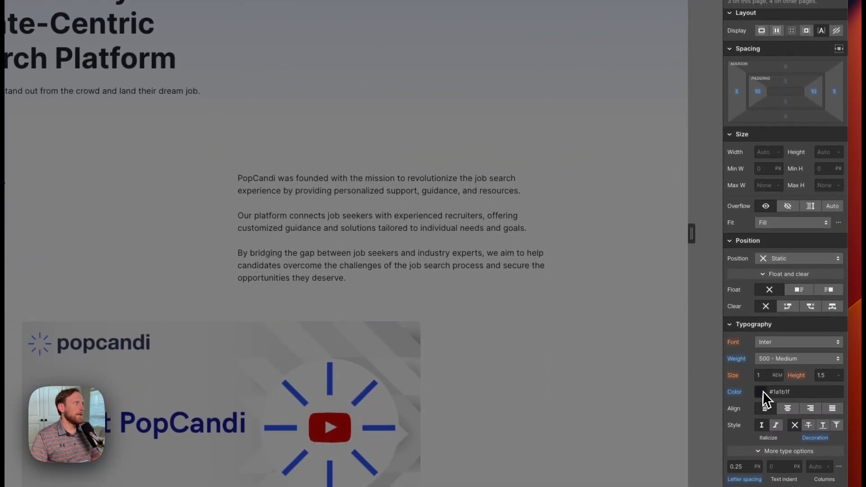
Inspect the Insights link's text color in its default state and in its Hover state
left_click(761, 396)
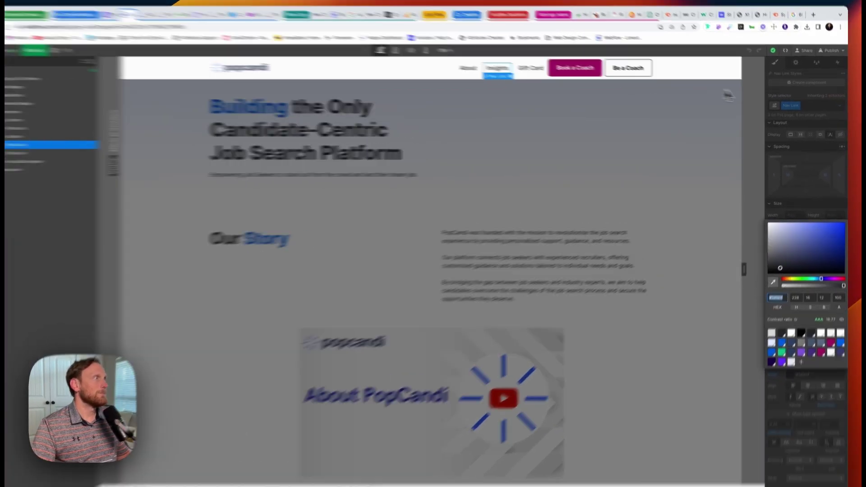
key("Escape")
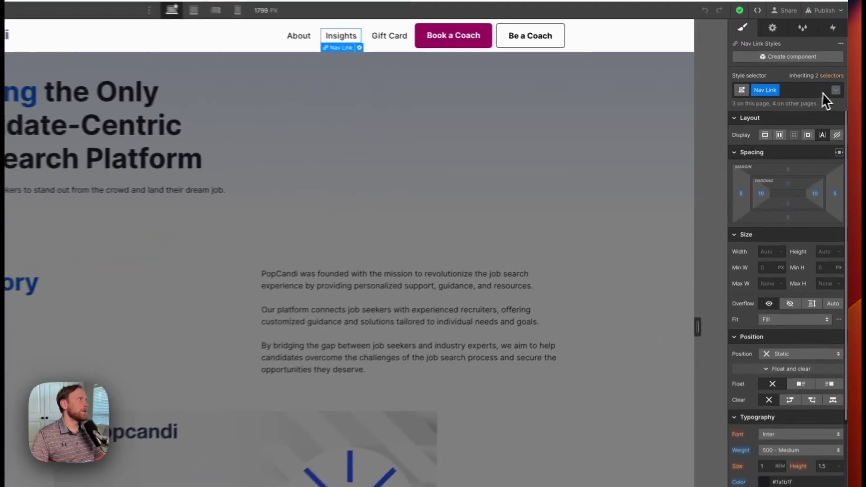
left_click(840, 107)
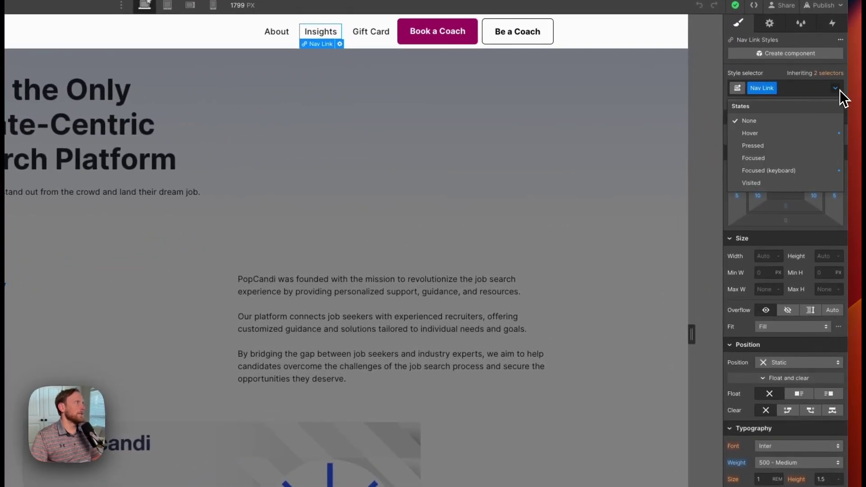
left_click(804, 131)
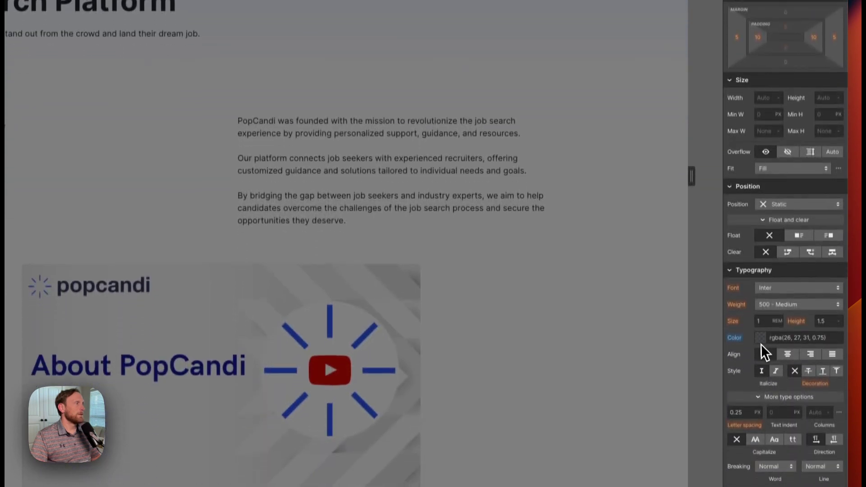
left_click(761, 335)
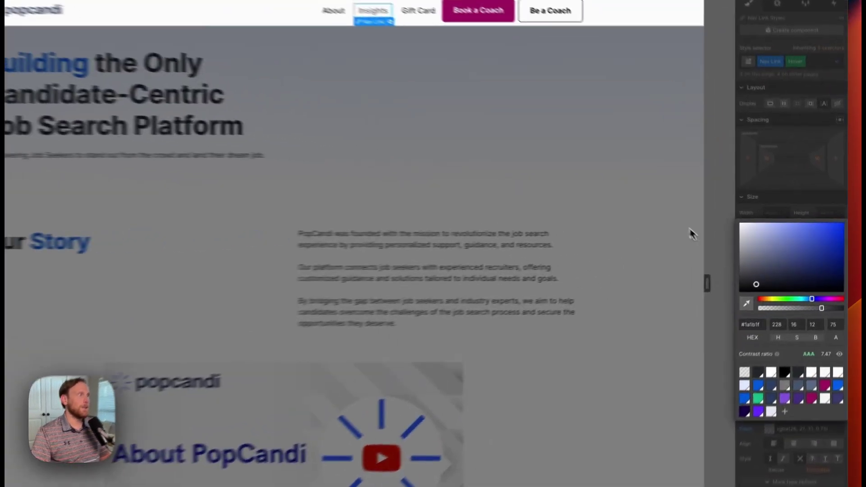
Leave the navbar component, reopen it for editing and review the styles of the navbar element
left_click(735, 227)
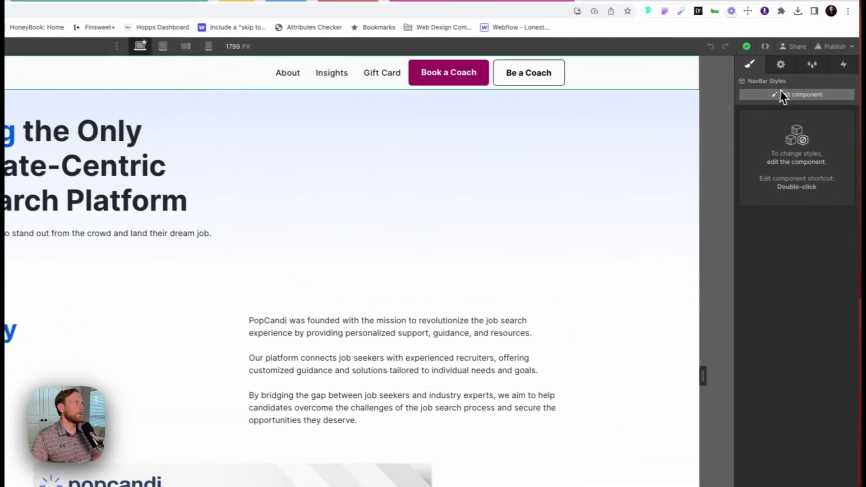
left_click(852, 113)
scroll(841, 358, "down", 5)
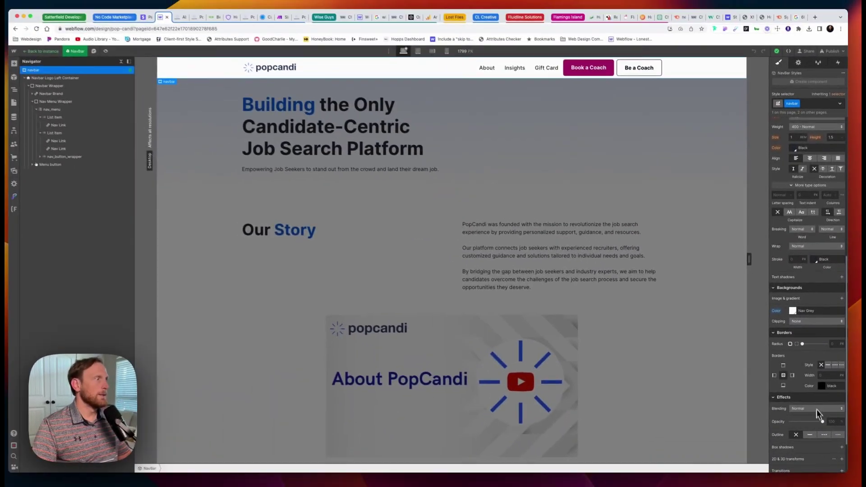
scroll(816, 437, "up", 6)
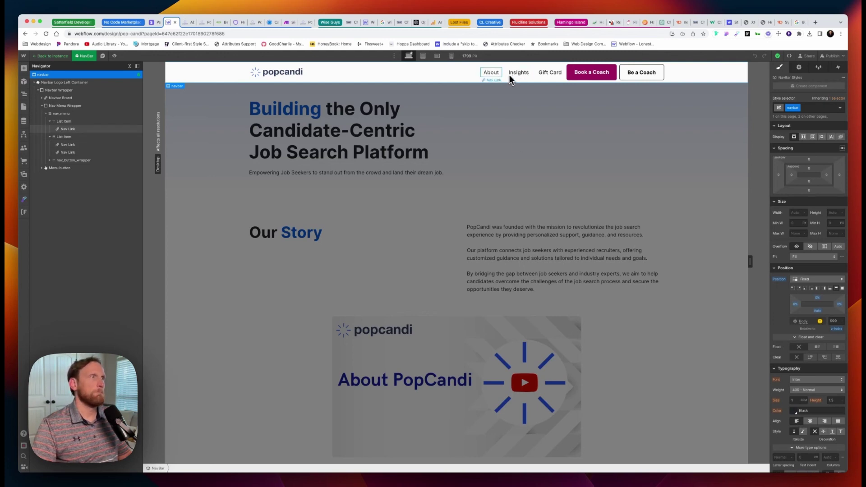
Check the alpha value of the text color in the Insights link's Hover state
left_click(491, 73)
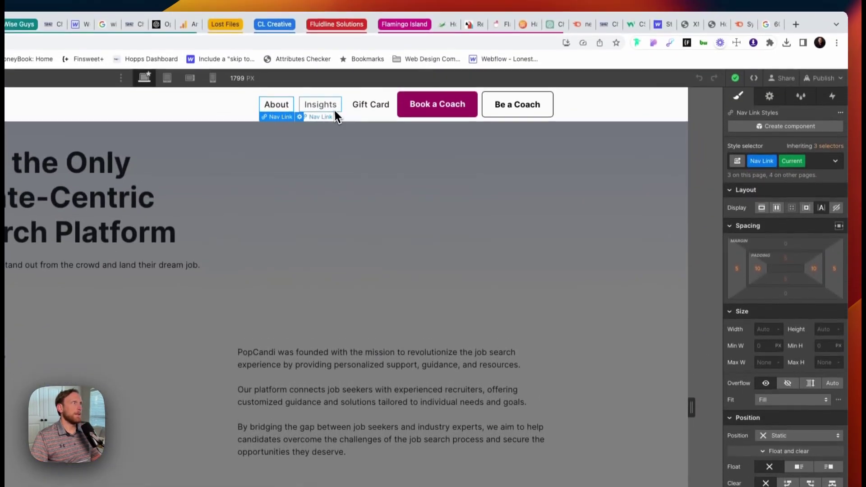
left_click(320, 77)
left_click(834, 134)
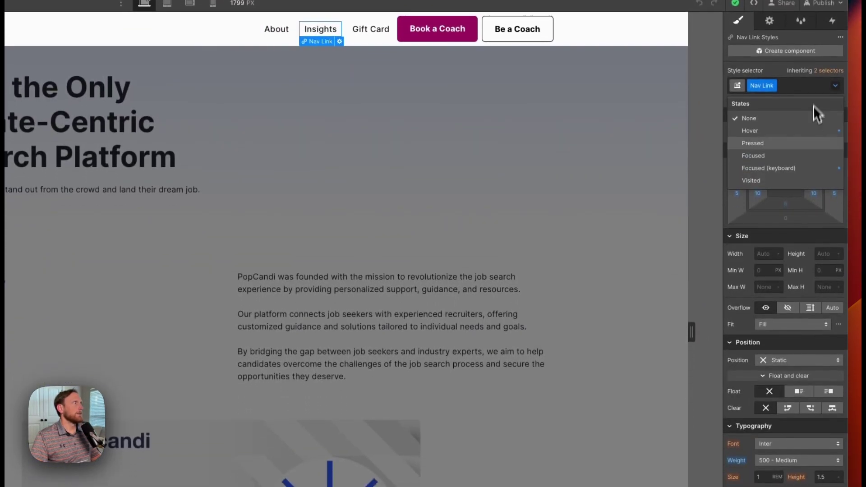
left_click(769, 130)
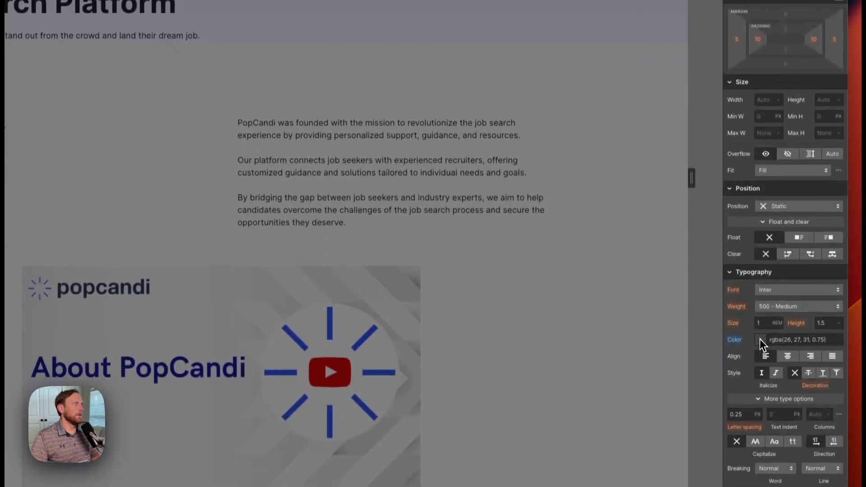
left_click(761, 339)
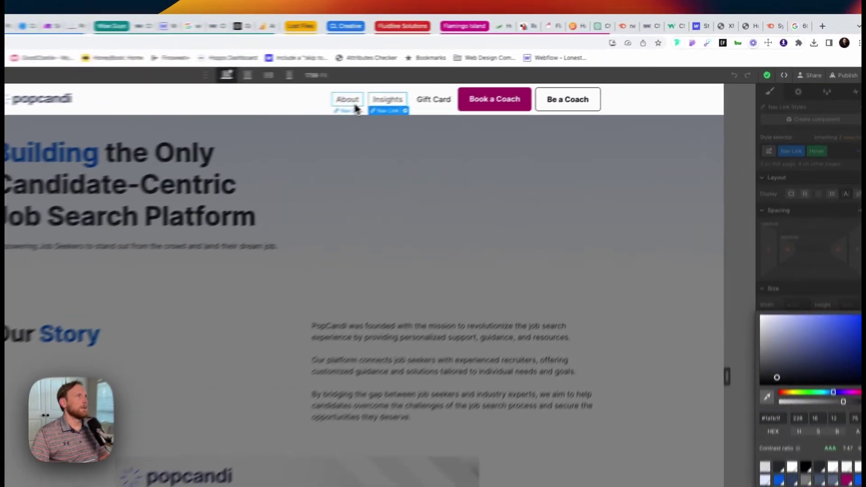
Set the text color alpha of the About link's Current state to 75 and exit the navbar component
left_click(495, 75)
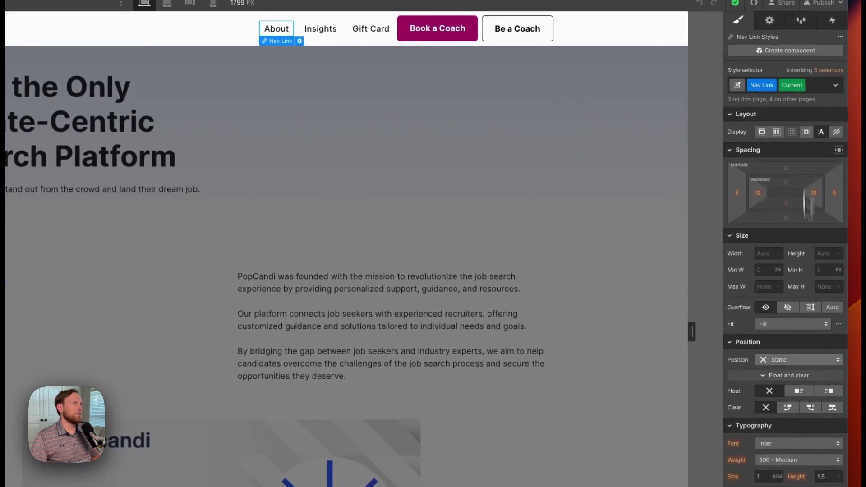
left_click(761, 339)
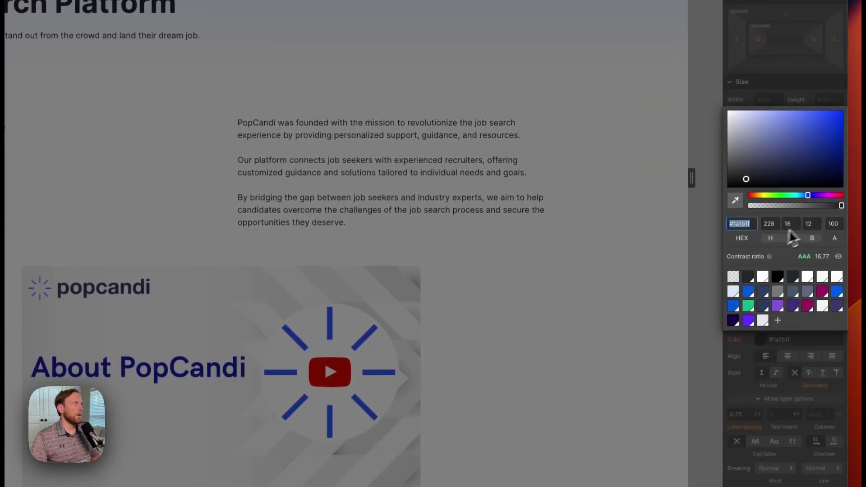
left_click(835, 223)
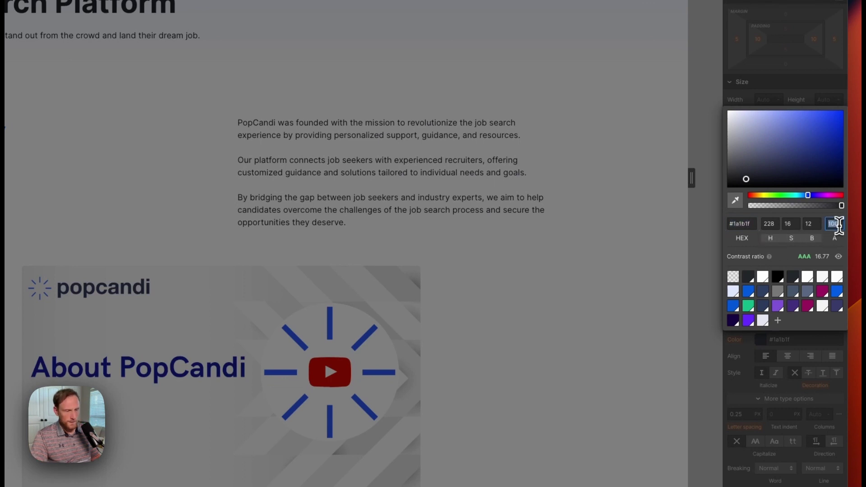
key("Return")
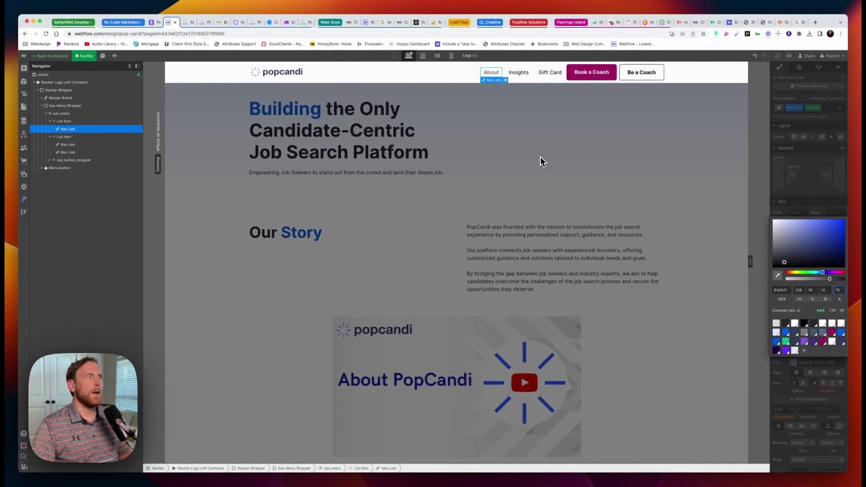
left_click(540, 156)
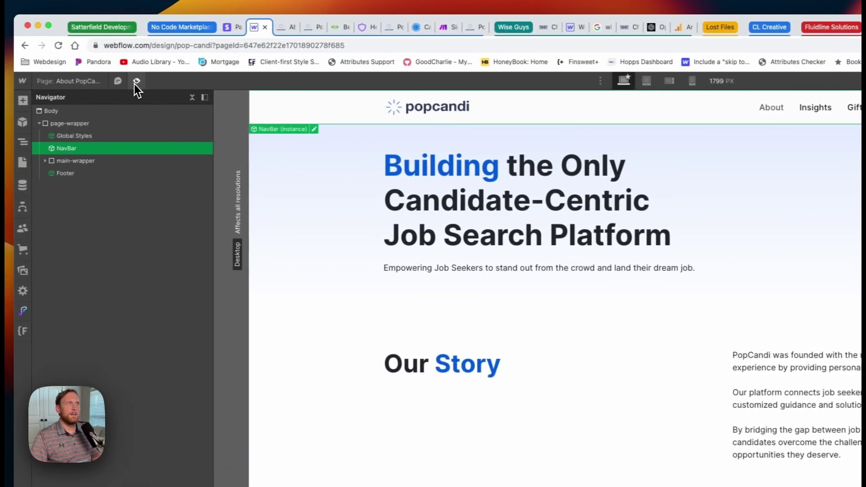
Preview the site and test the current-link styling on the Insights and Gift Card pages
left_click(93, 80)
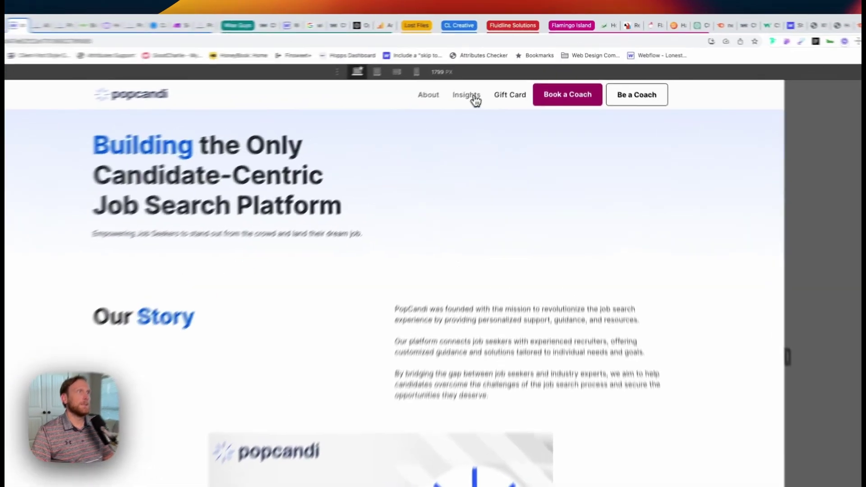
left_click(496, 73)
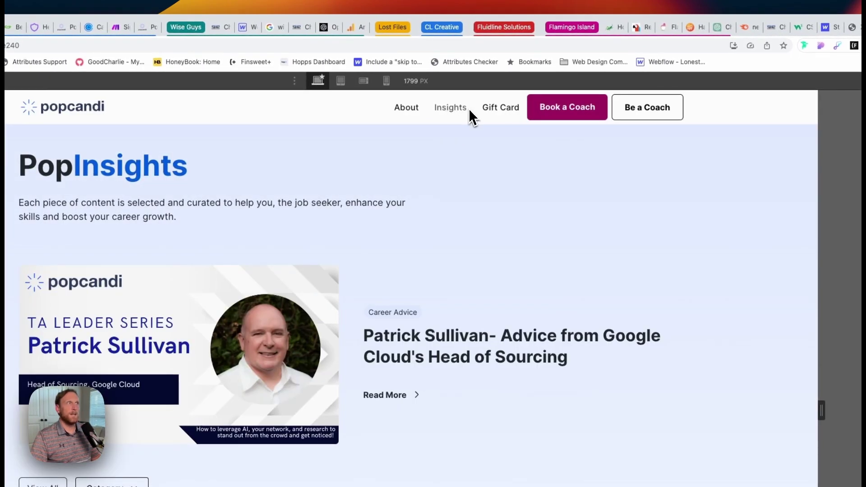
left_click(506, 113)
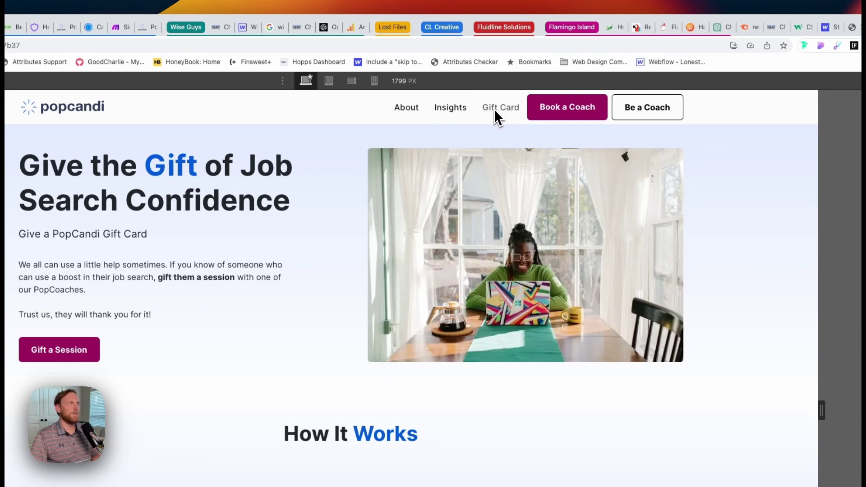
Test the current-link styling on the About page, return to the home page and exit preview
left_click(413, 112)
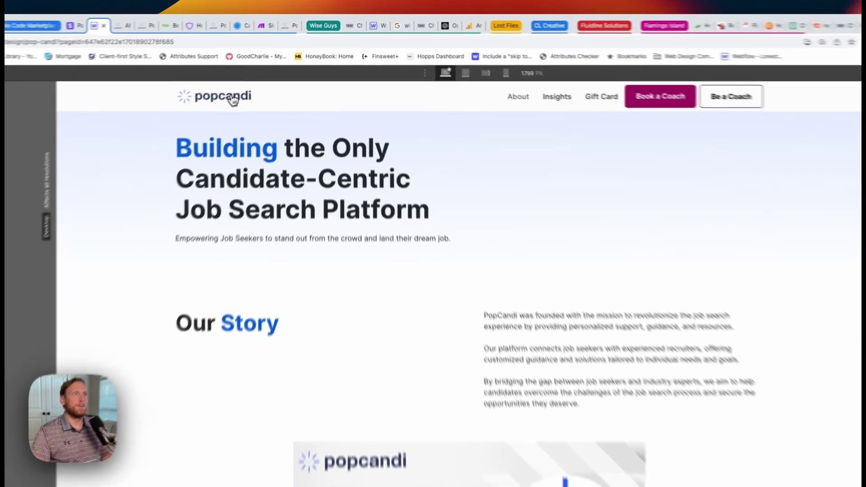
left_click(260, 73)
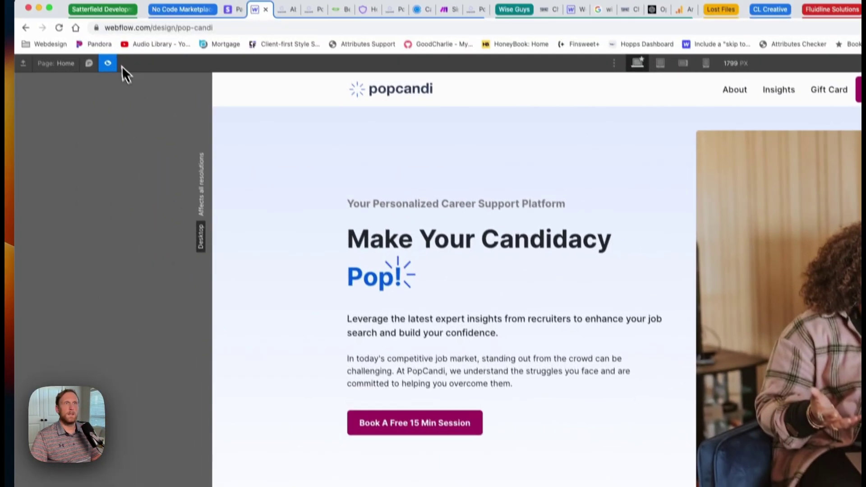
left_click(118, 64)
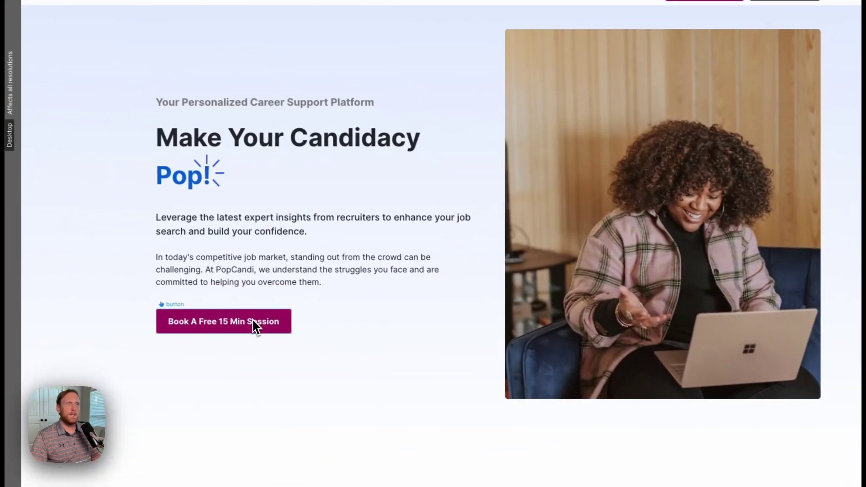
Reduce the opacity of the Hover state on the hero section's Book A Free 15 Min Session button
left_click(469, 427)
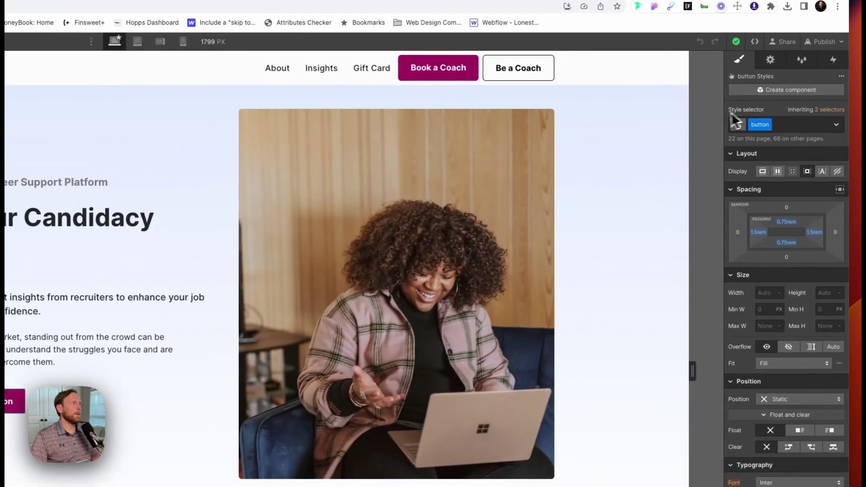
left_click(835, 125)
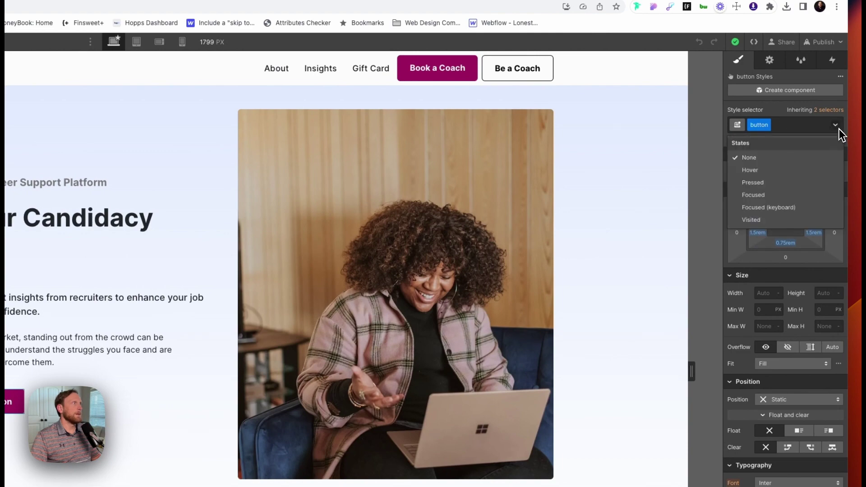
left_click(781, 172)
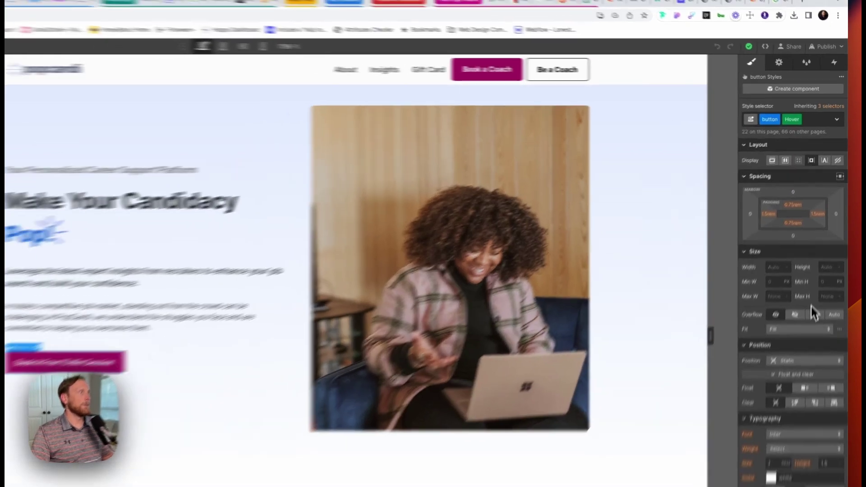
scroll(805, 337, "down", 10)
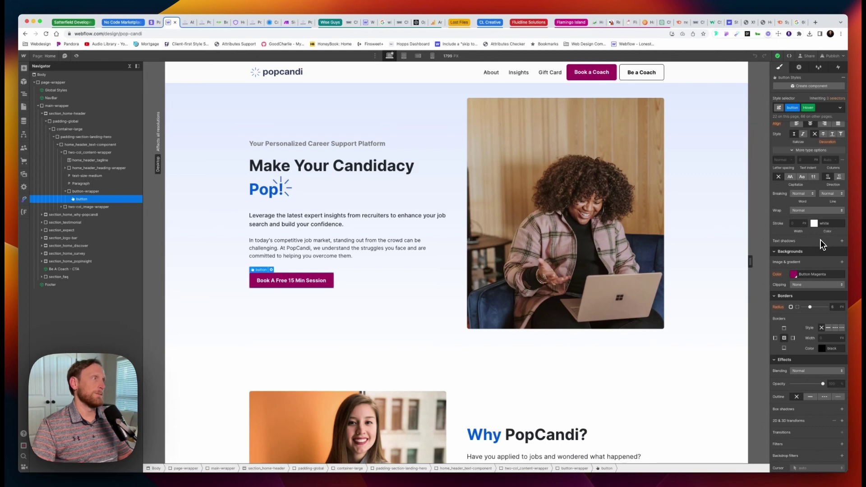
scroll(805, 316, "down", 1)
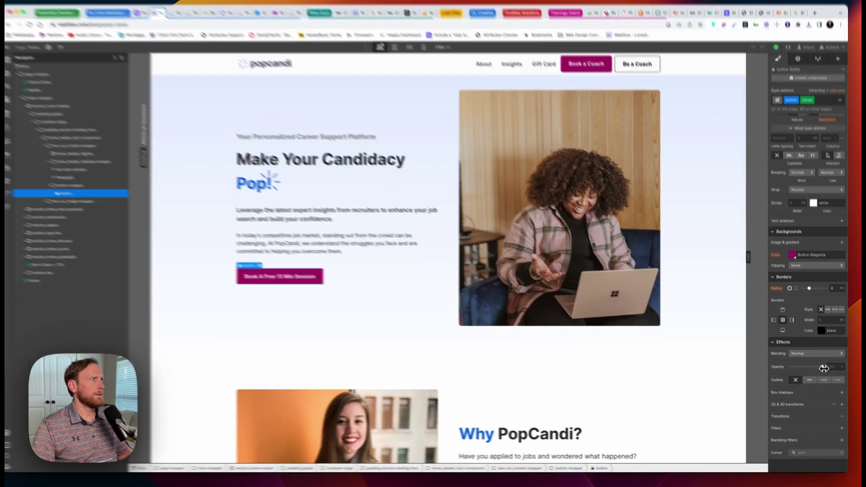
left_click_drag(823, 368, 816, 368)
left_click_drag(797, 308, 803, 309)
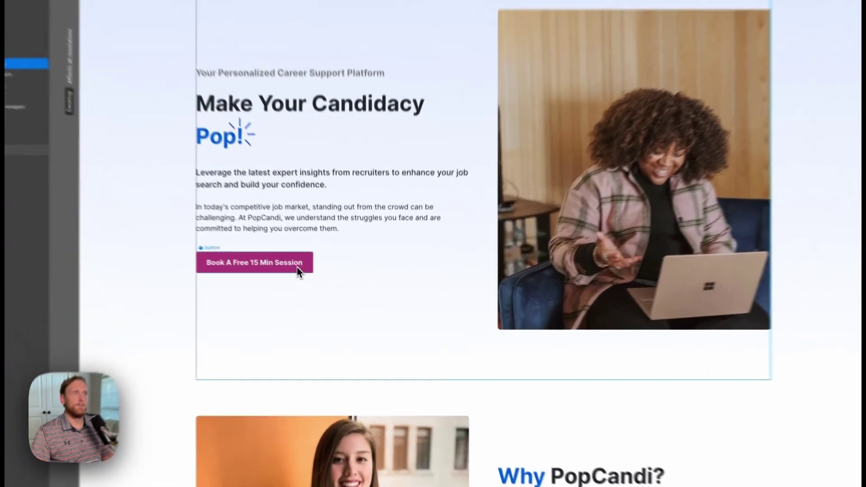
Adjust the opacity of the hero button's Hover state to 90% and recheck that state
left_click(298, 272)
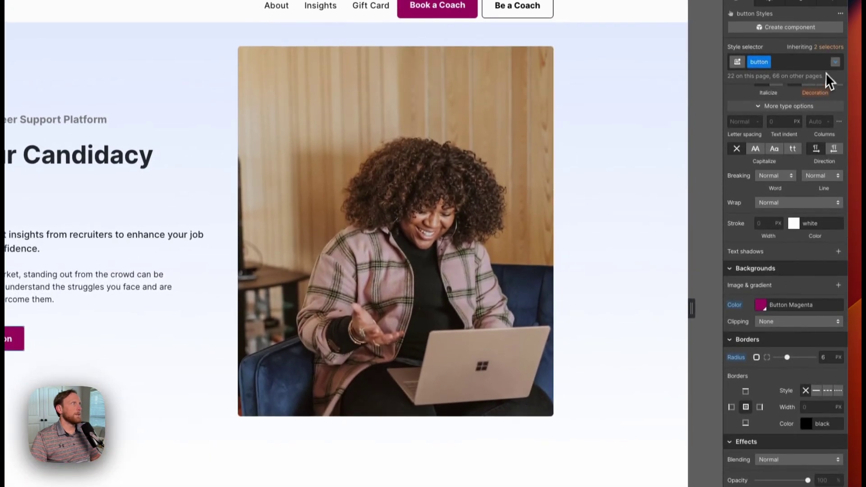
left_click(833, 8)
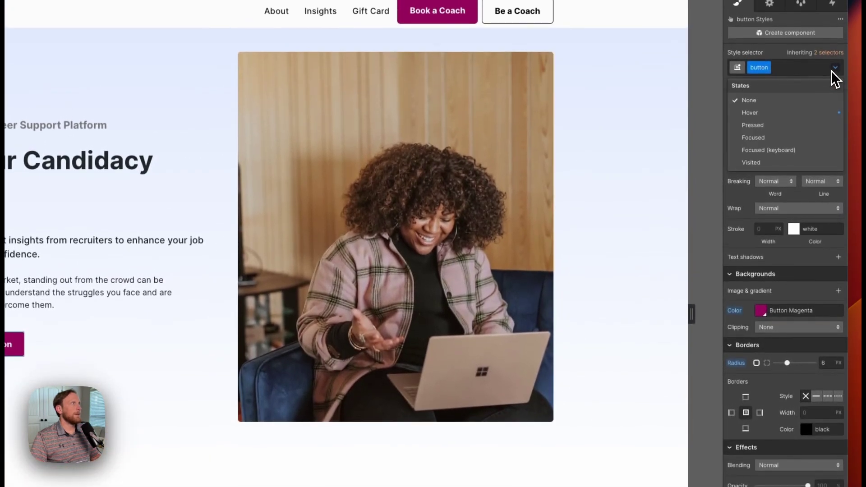
left_click(784, 113)
left_click_drag(808, 359, 800, 327)
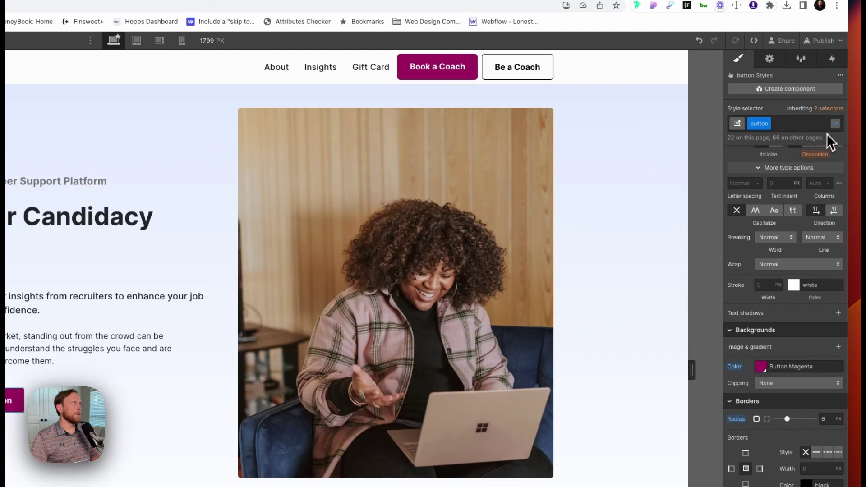
left_click(835, 124)
left_click(797, 169)
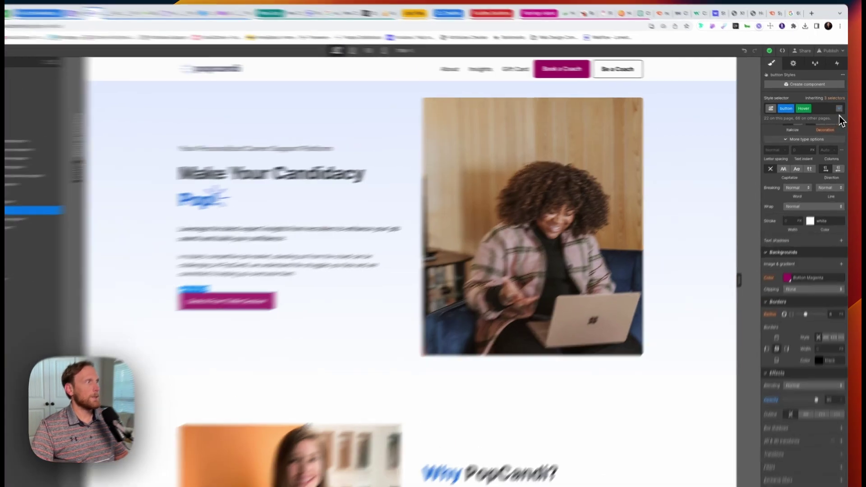
Return the hero button to its None state and add an Opacity transition with a 250 ms duration and ease easing
left_click(839, 108)
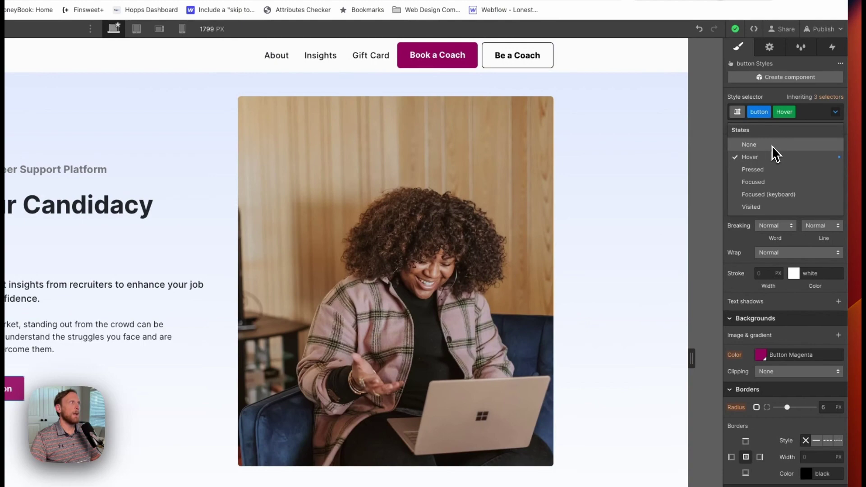
left_click(749, 144)
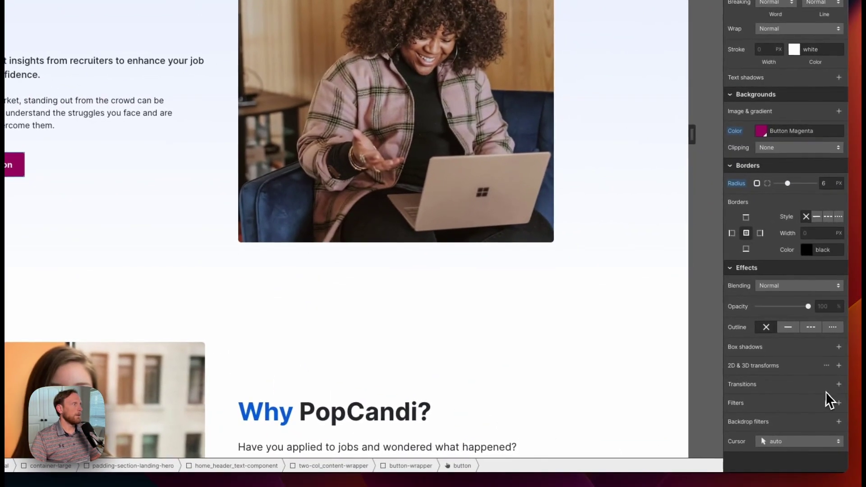
left_click(843, 385)
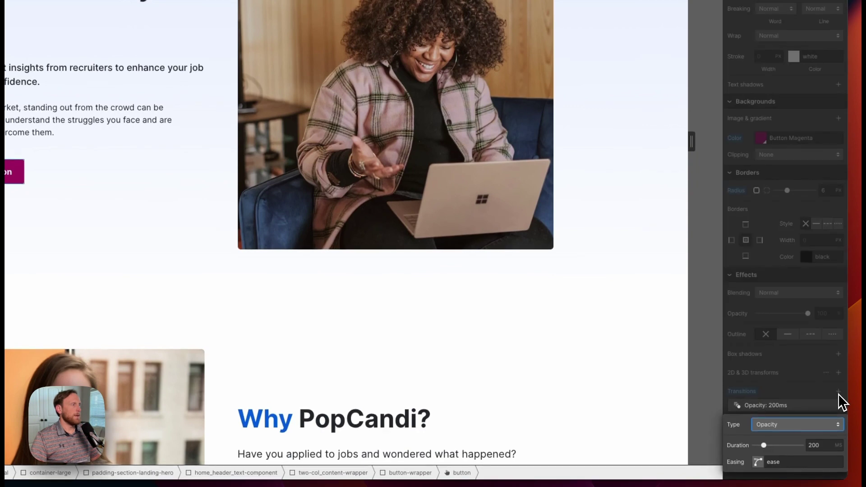
left_click(805, 428)
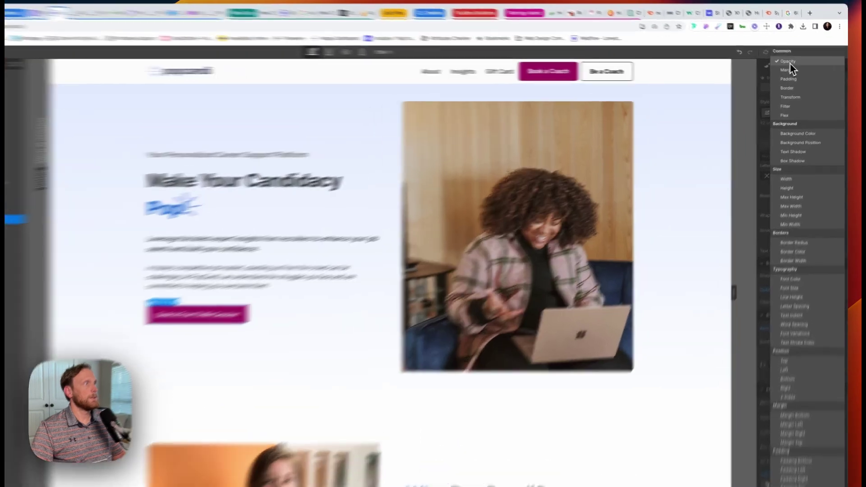
left_click(796, 64)
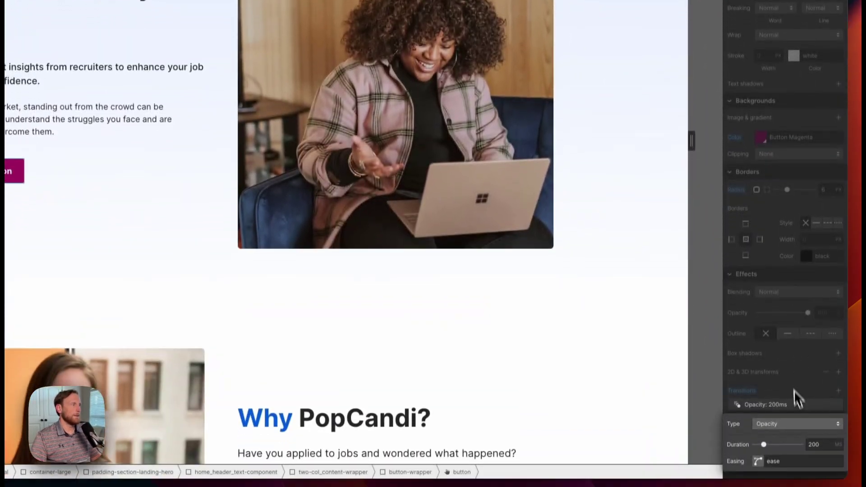
left_click(821, 439)
type("250")
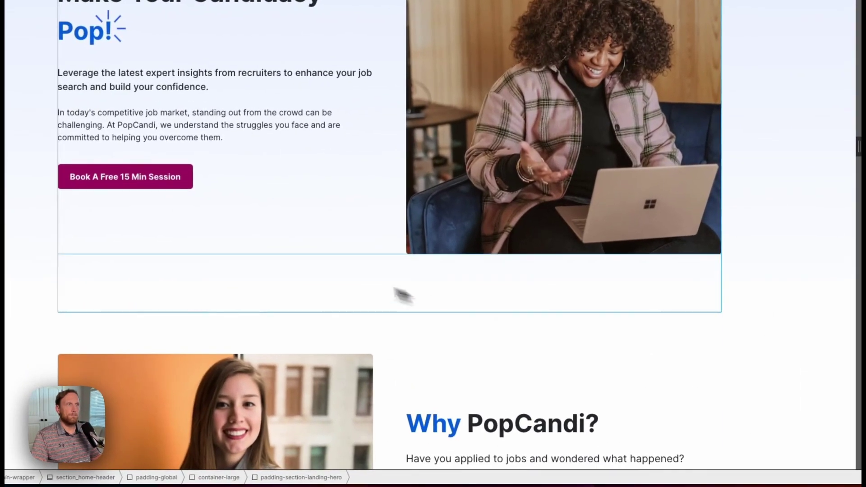
Preview the home page, test the hover effect on its magenta buttons and exit preview
left_click(461, 354)
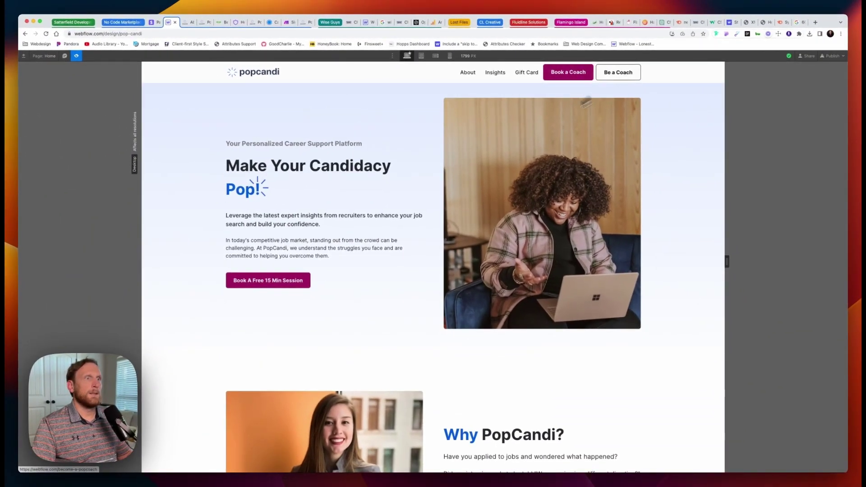
scroll(286, 293, "down", 5)
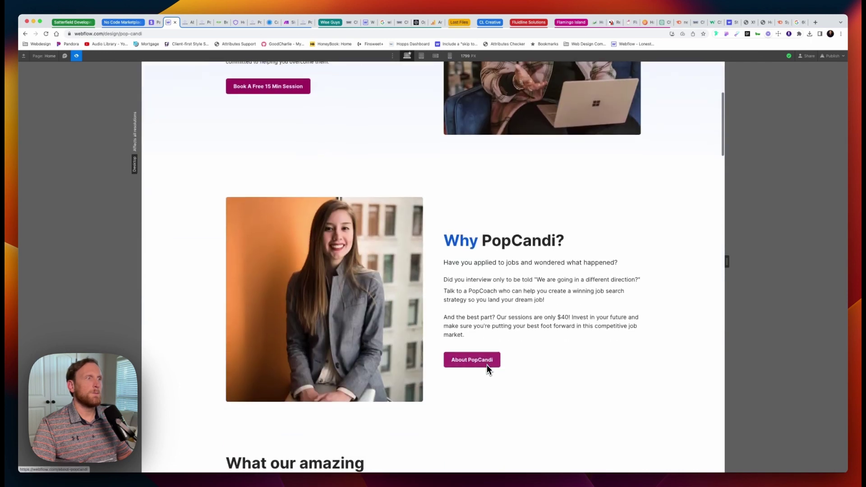
scroll(485, 362, "down", 12)
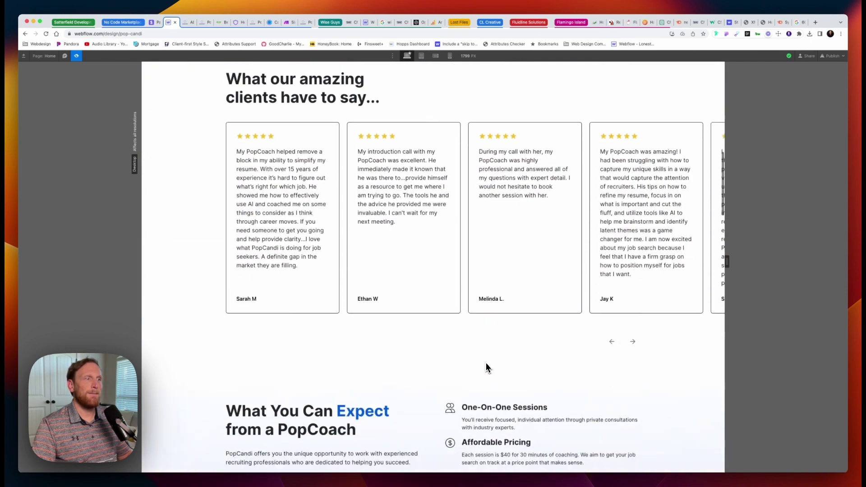
scroll(486, 366, "down", 2)
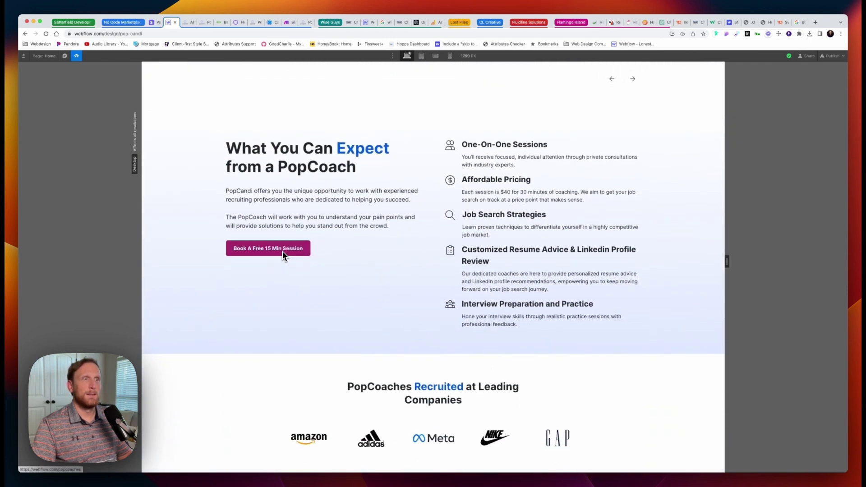
scroll(388, 299, "down", 6)
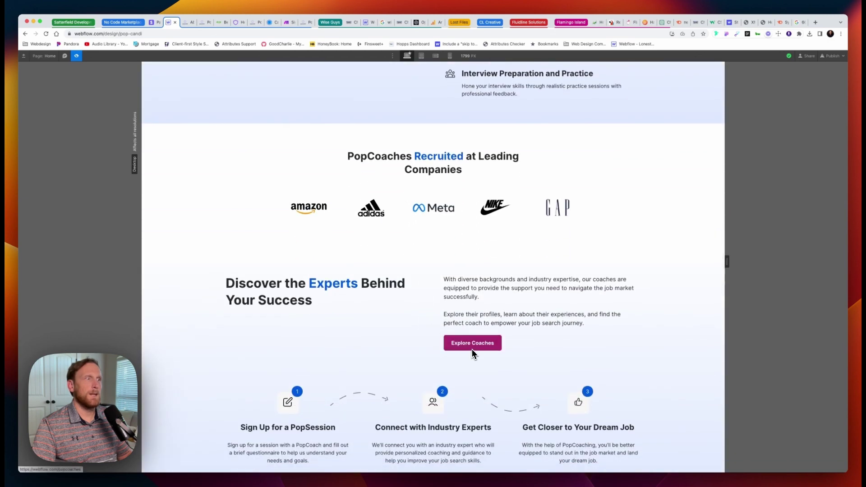
scroll(472, 349, "down", 8)
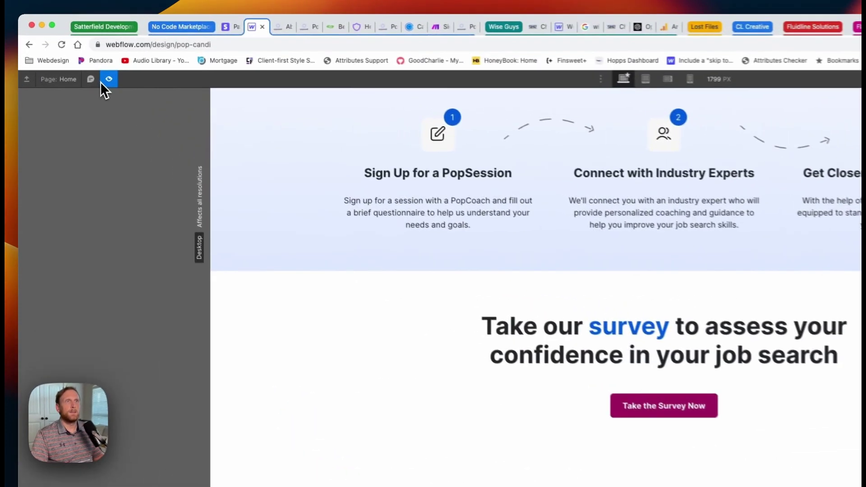
left_click(76, 56)
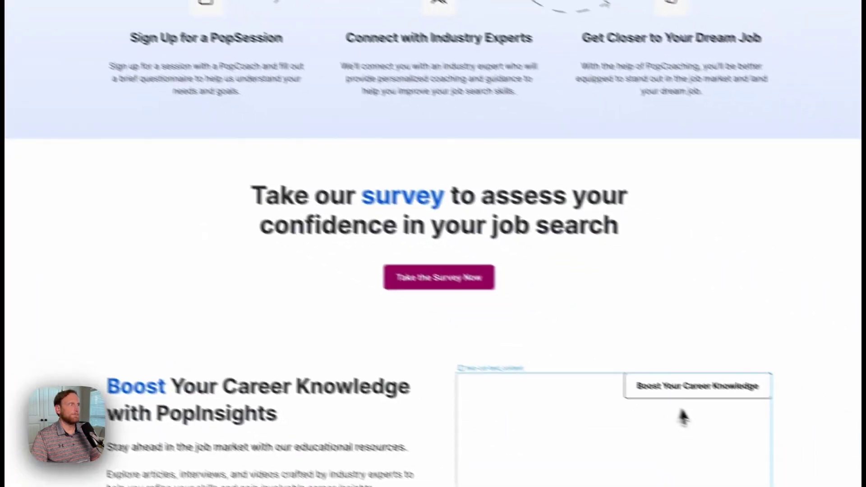
Set the Hover state text color of the Boost Your Career Knowledge button to White, after trying Button Magenta
left_click(648, 367)
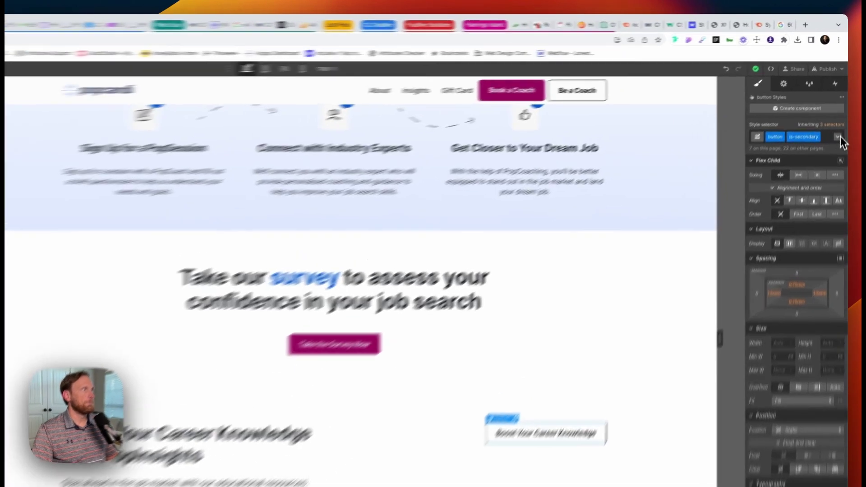
left_click(840, 107)
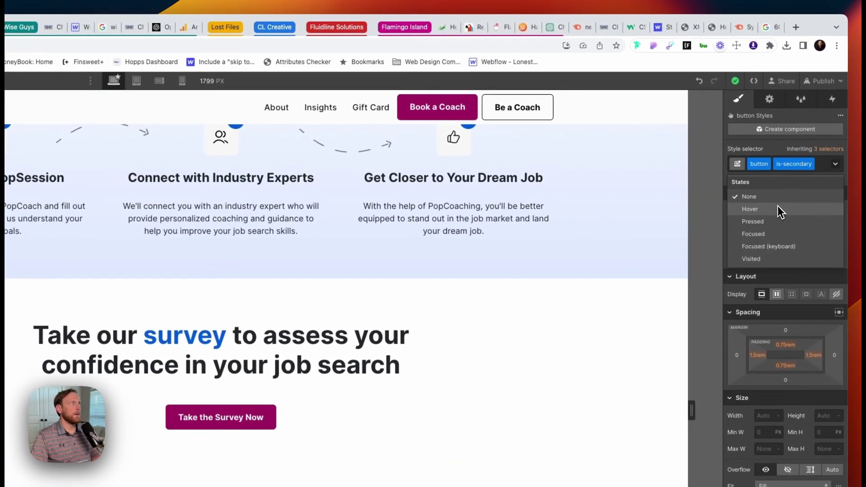
left_click(778, 208)
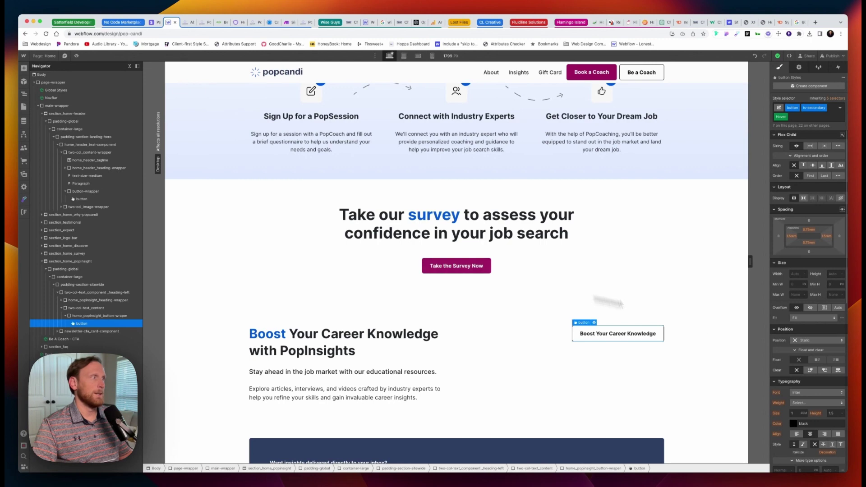
scroll(835, 378, "down", 5)
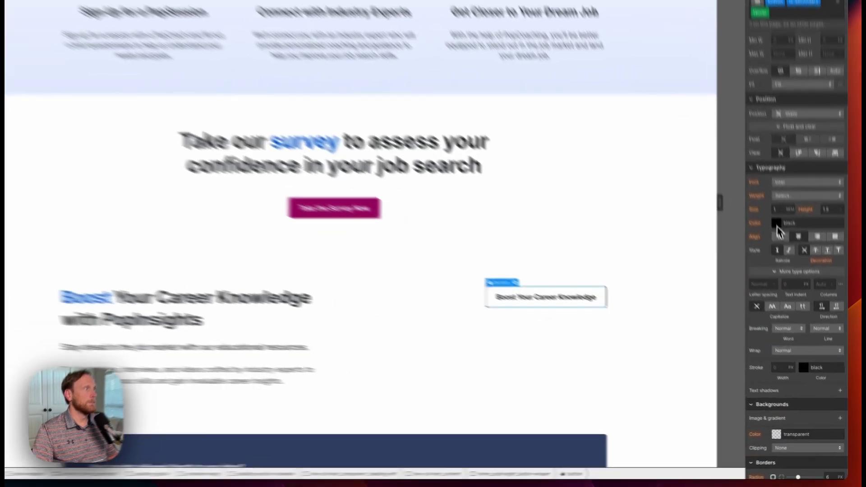
left_click(793, 277)
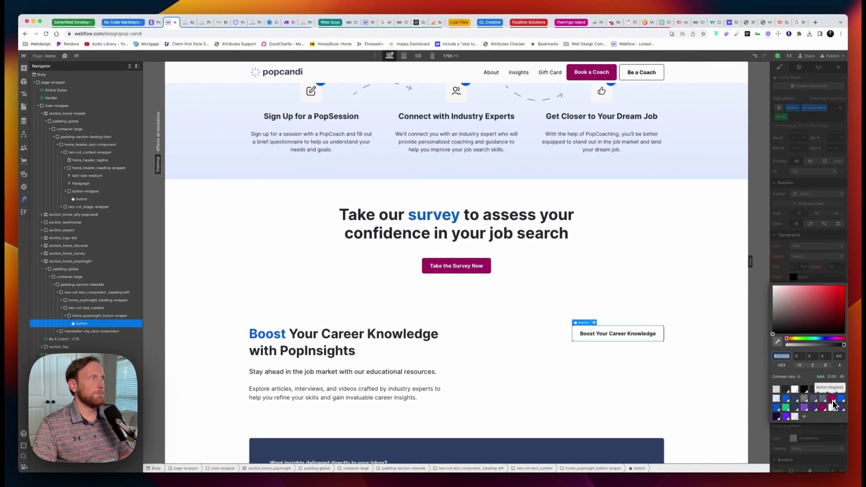
left_click(832, 399)
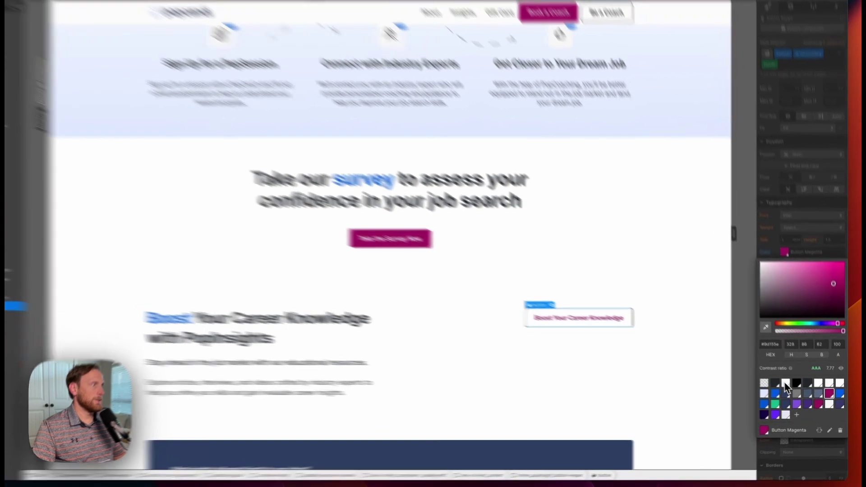
left_click(795, 389)
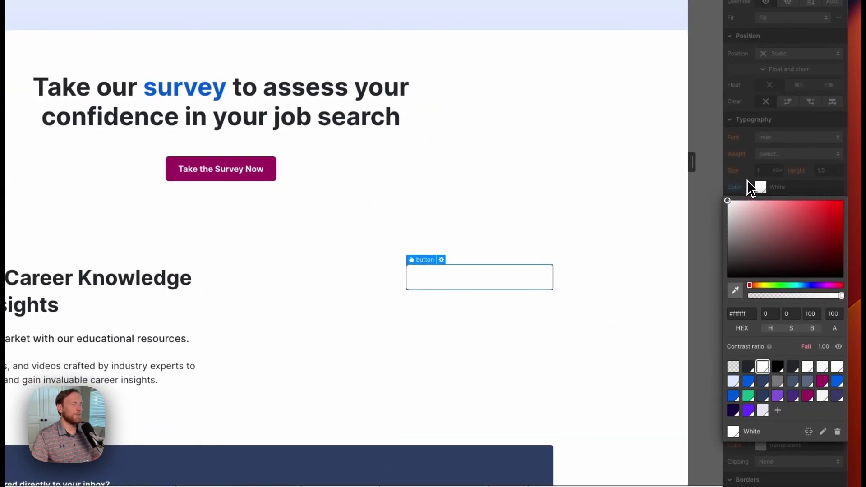
left_click(748, 182)
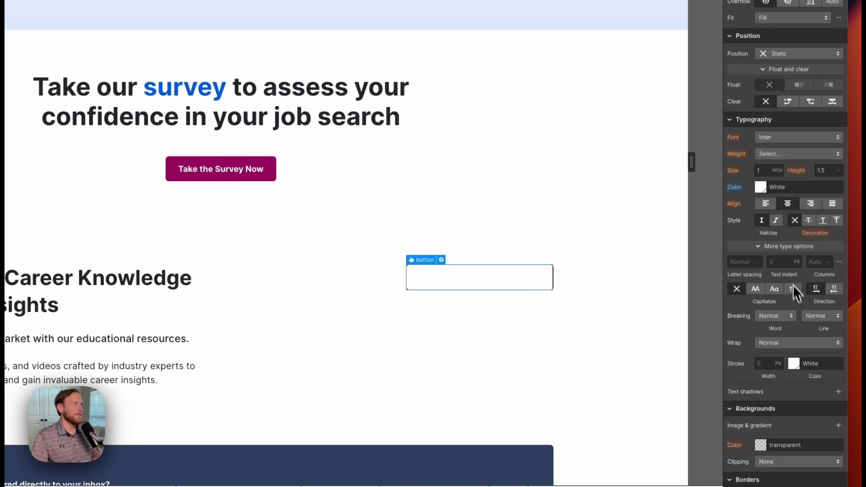
scroll(799, 301, "down", 5)
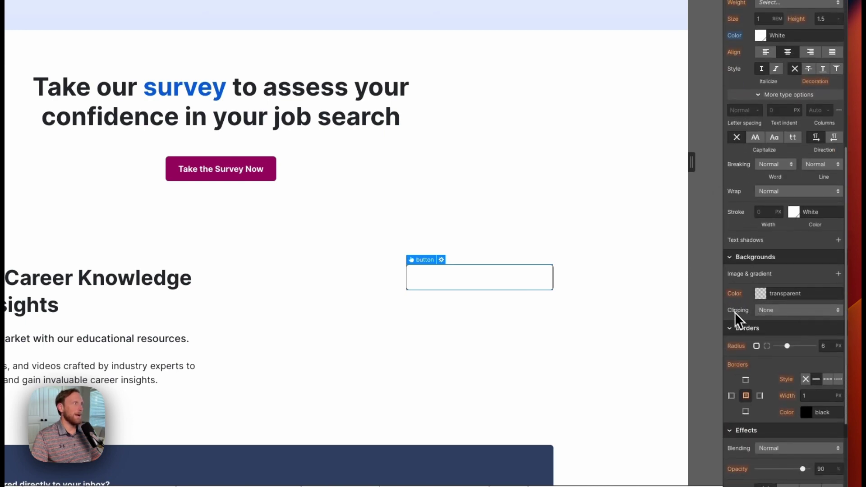
Set the Hover state background color of the Boost Your Career Knowledge button to Button Magenta and deselect the button
left_click(783, 293)
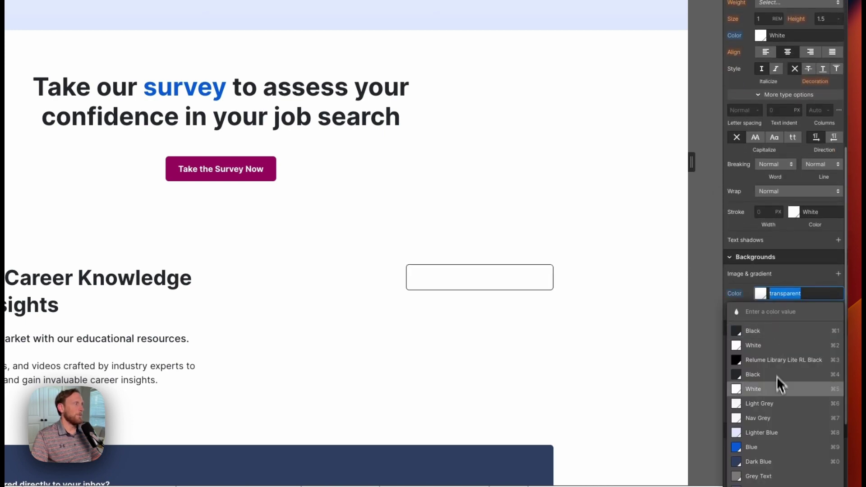
scroll(778, 379, "down", 3)
scroll(778, 396, "down", 1)
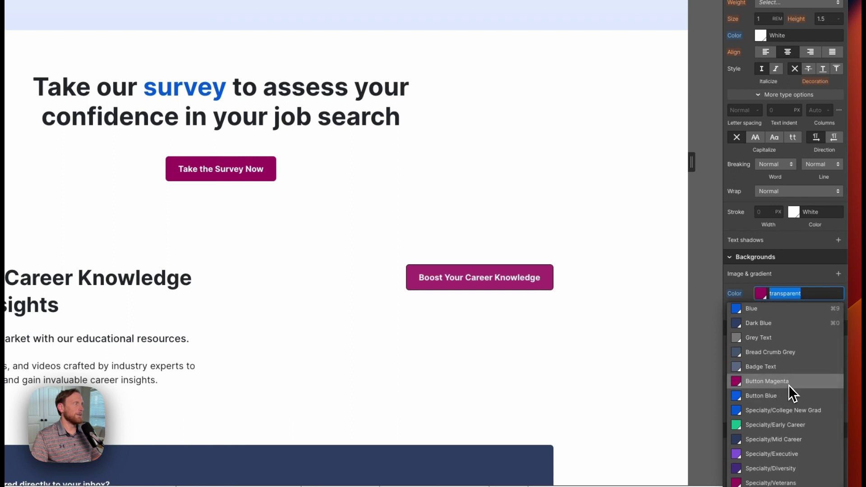
left_click(788, 385)
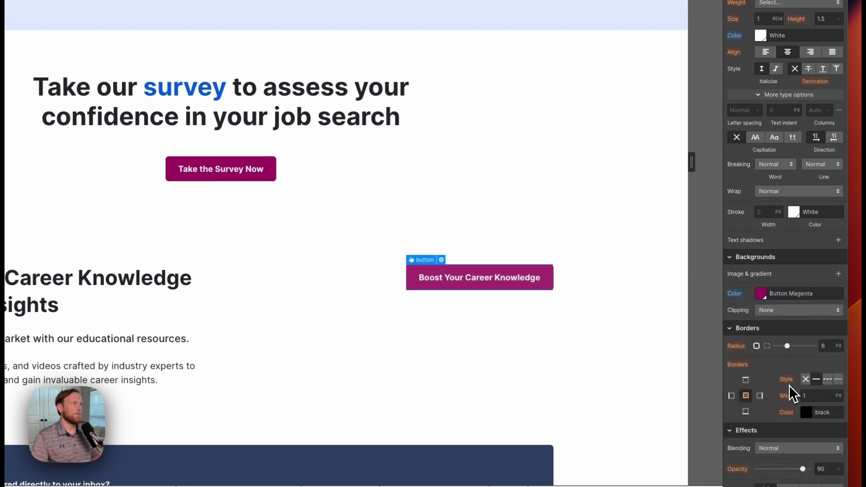
left_click(535, 363)
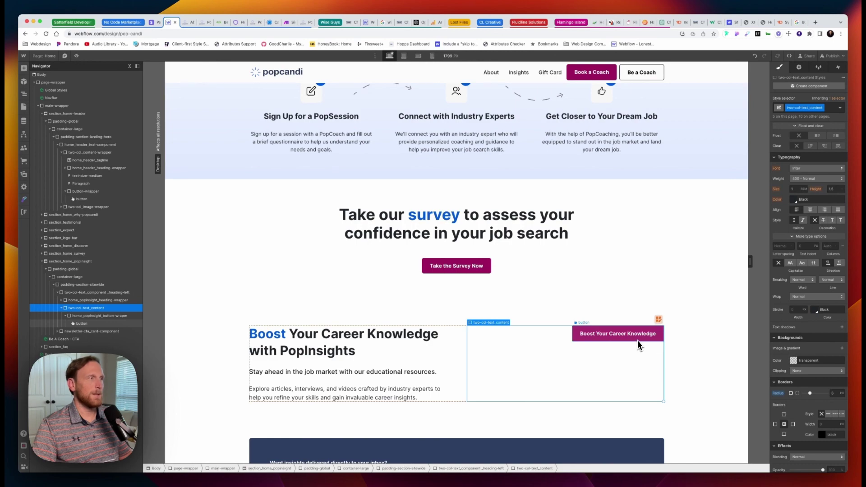
Reselect the Boost Your Career Knowledge button in its None state and add a Background Color transition with a 250 ms duration
left_click(638, 340)
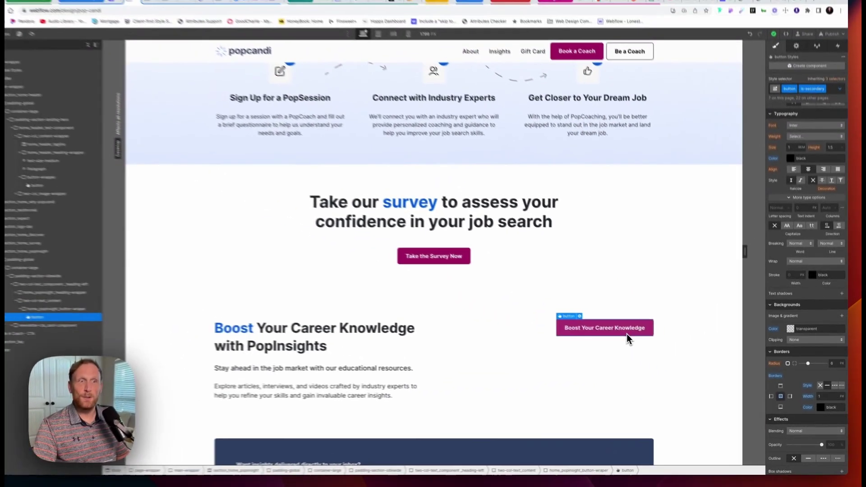
scroll(833, 403, "down", 4)
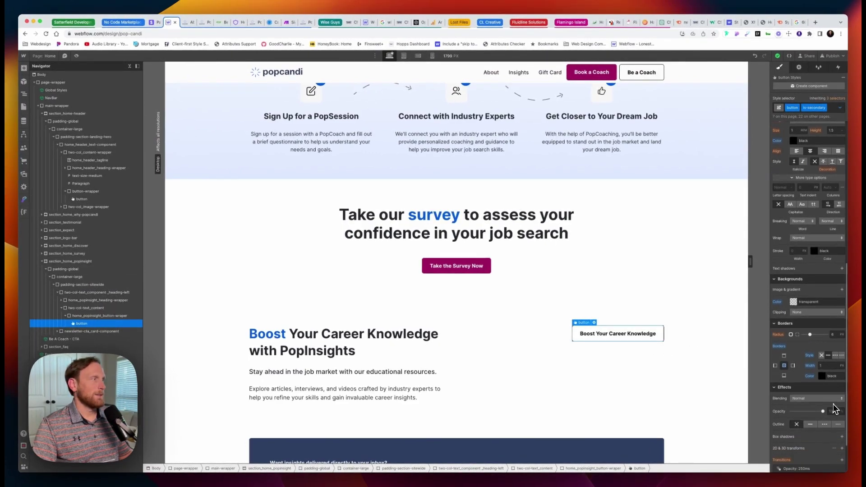
left_click(840, 107)
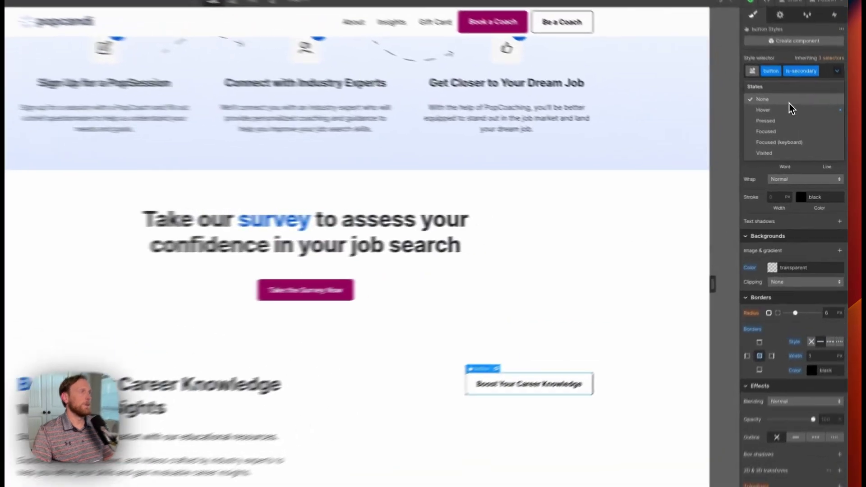
key("Escape")
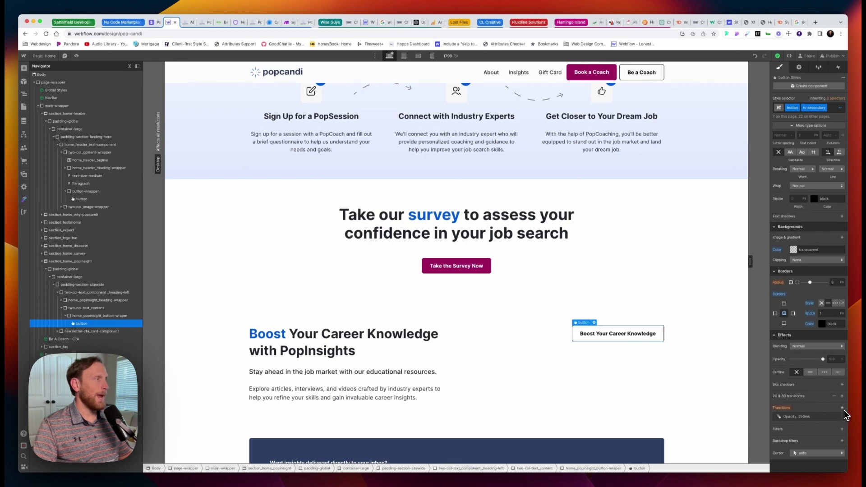
left_click(835, 416)
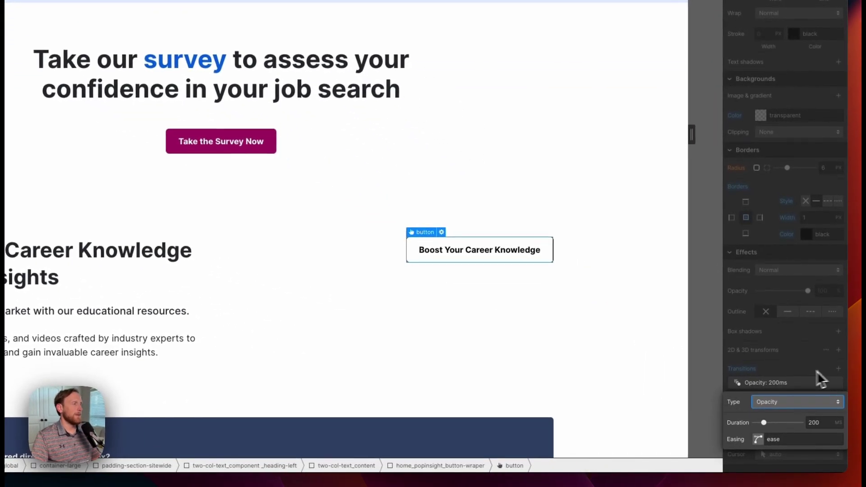
left_click(803, 401)
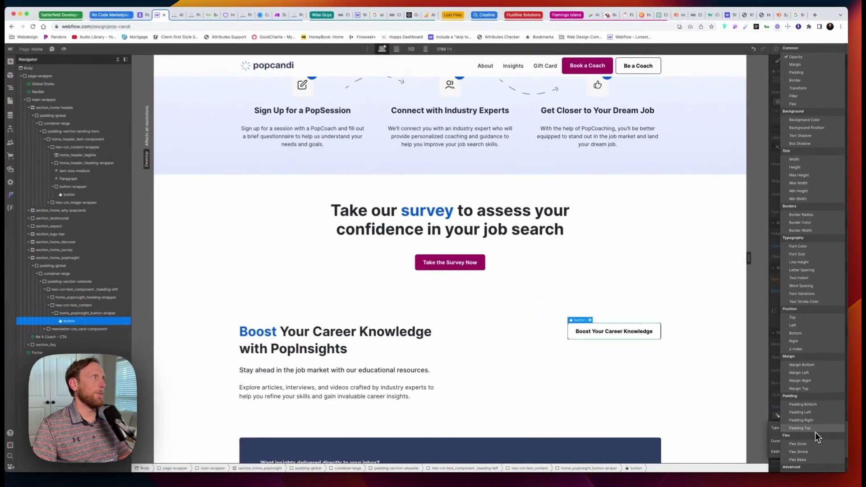
left_click(807, 279)
scroll(802, 147, "up", 5)
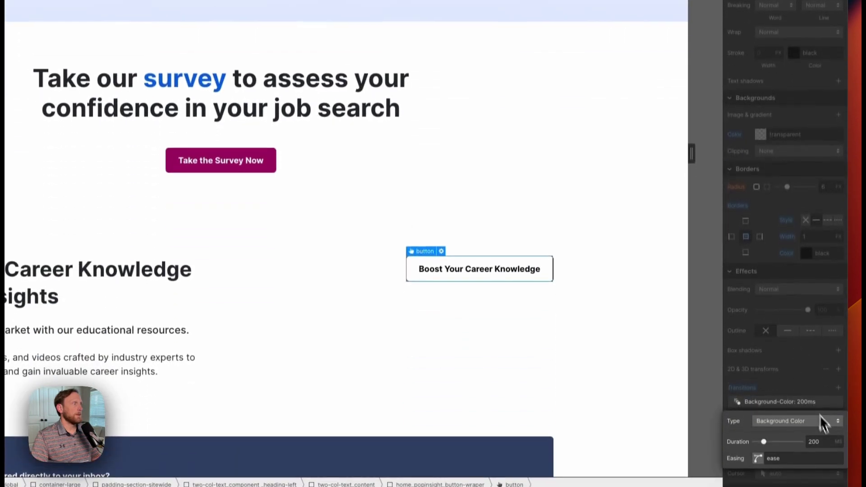
left_click(825, 435)
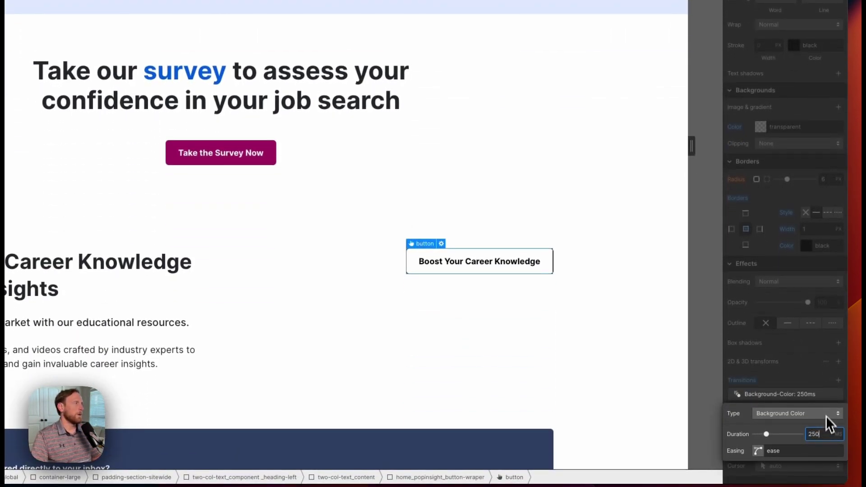
type("250")
left_click(815, 364)
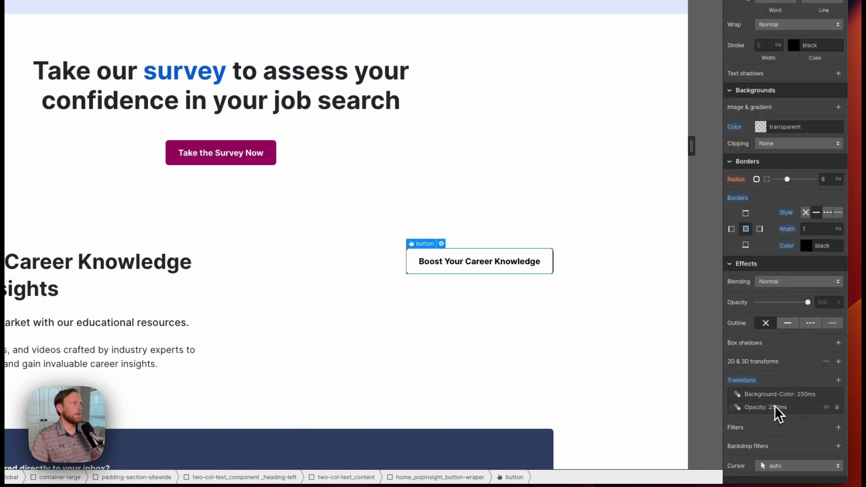
Add a Font Color transition with a 250 ms duration to the Boost Your Career Knowledge button
left_click(839, 380)
left_click(804, 414)
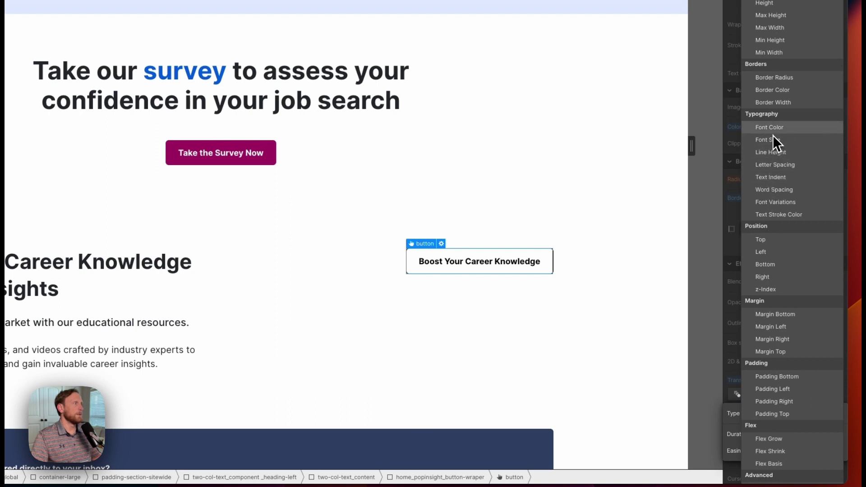
left_click(805, 130)
left_click(821, 434)
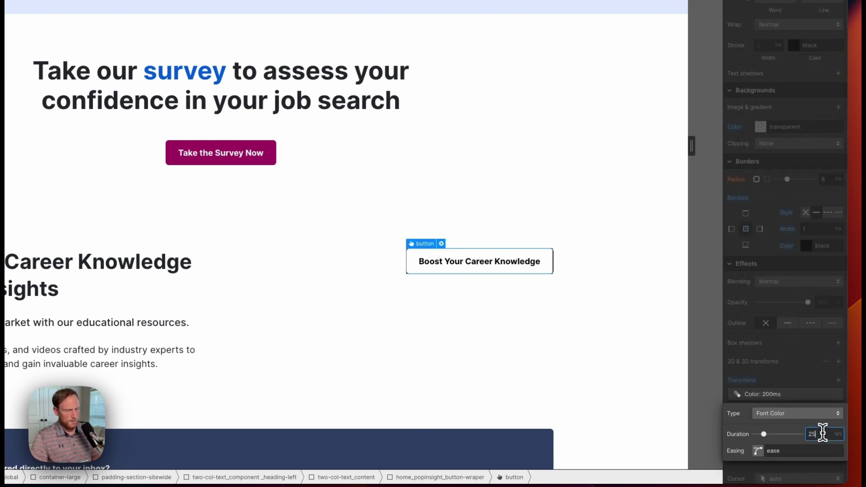
type("250")
key("Return")
left_click(801, 363)
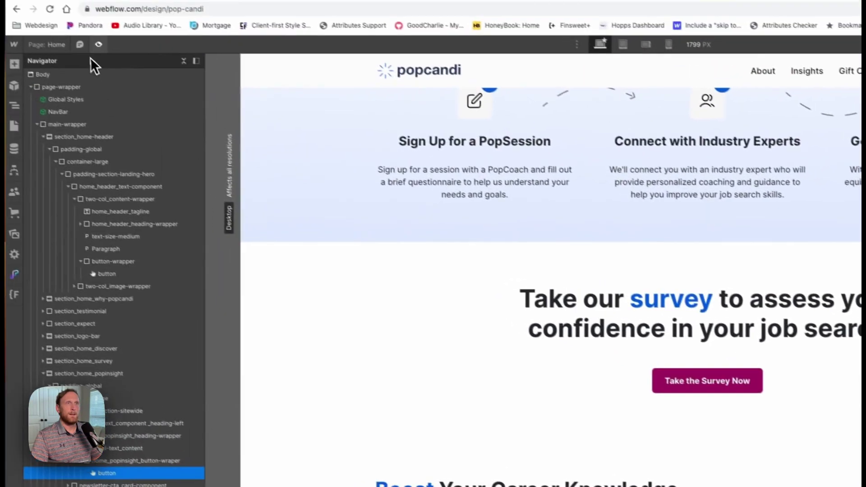
Preview the home page, test the hover effects on its buttons from the PopInsights section down to the FAQs, and exit preview
left_click(98, 44)
scroll(280, 209, "down", 5)
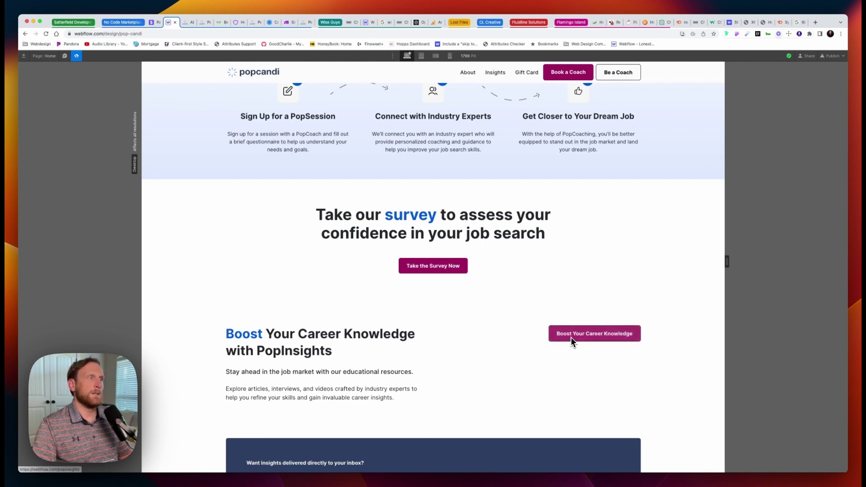
scroll(689, 397, "down", 5)
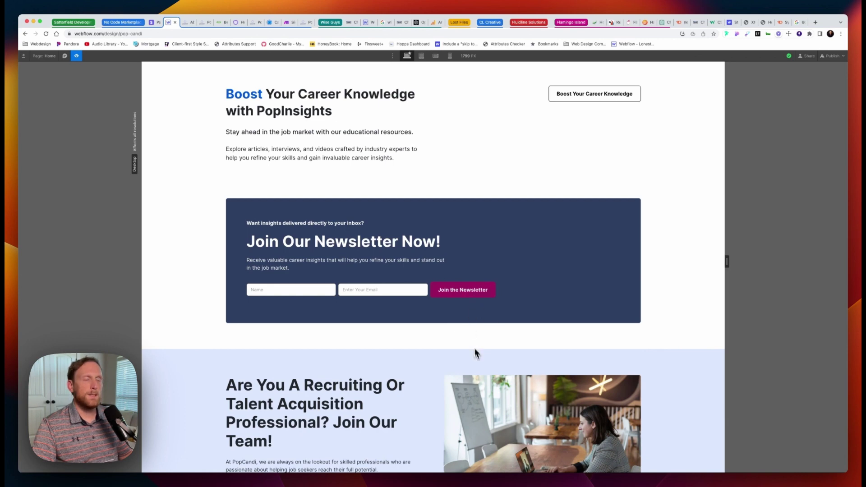
scroll(478, 359, "down", 5)
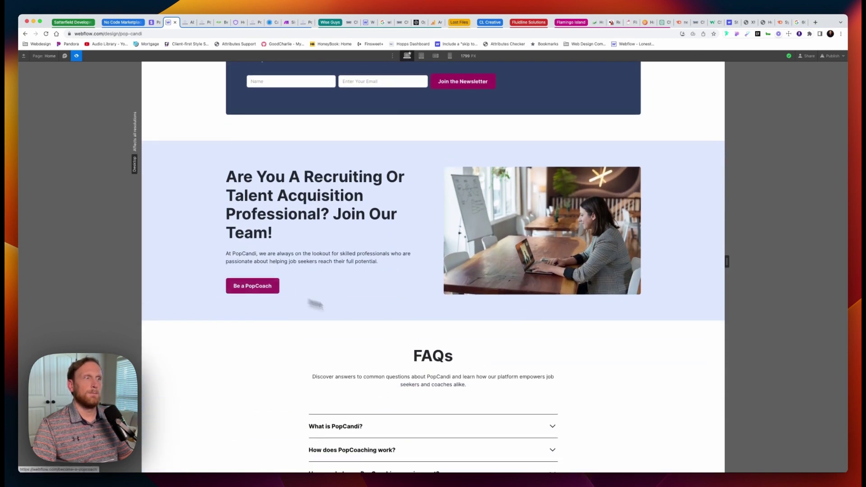
scroll(600, 388, "down", 9)
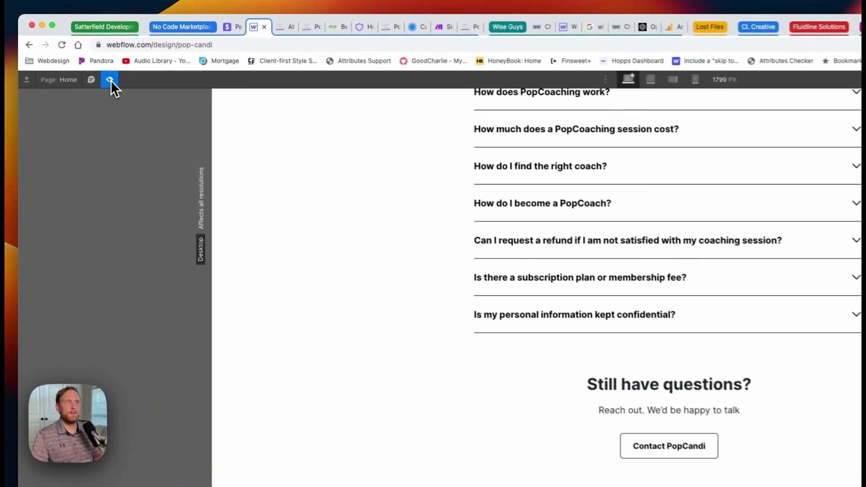
left_click(76, 56)
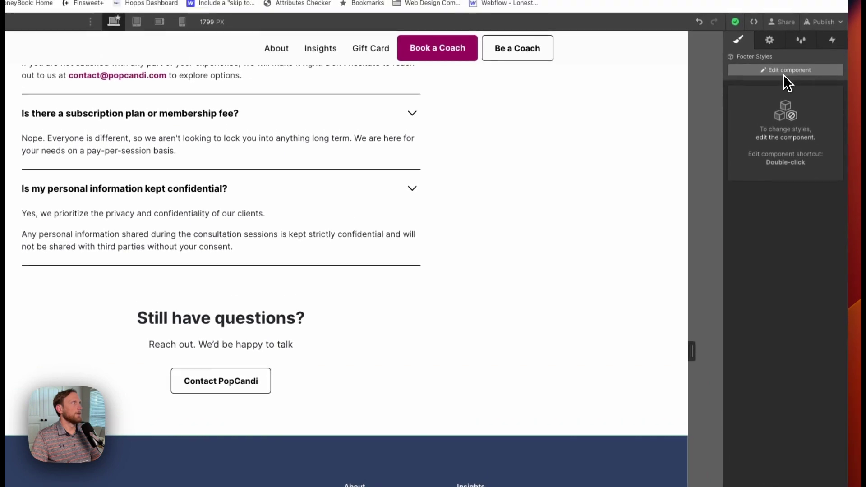
Leave the Footer component's edit mode, preview the page and follow the footer's About link to the bottom of the About page
left_click(782, 57)
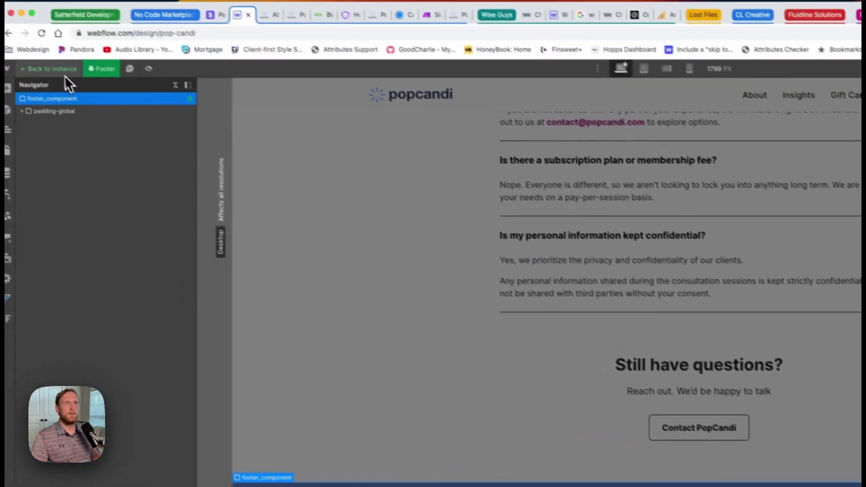
left_click(68, 78)
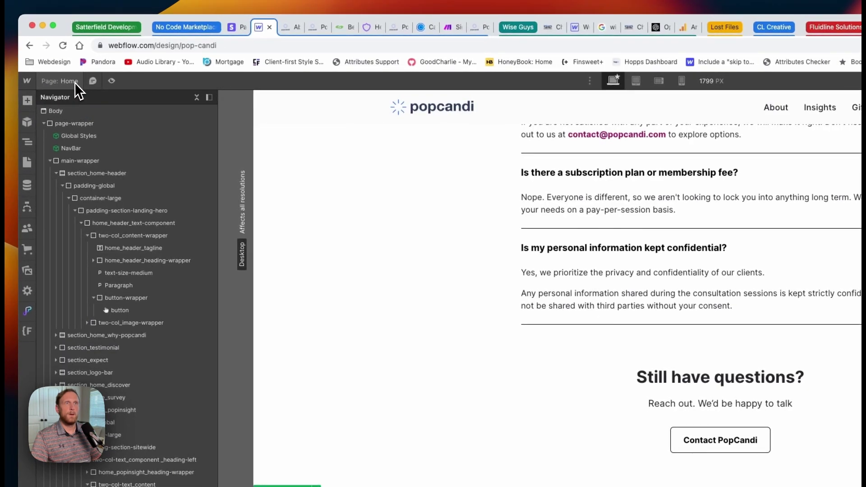
left_click(106, 82)
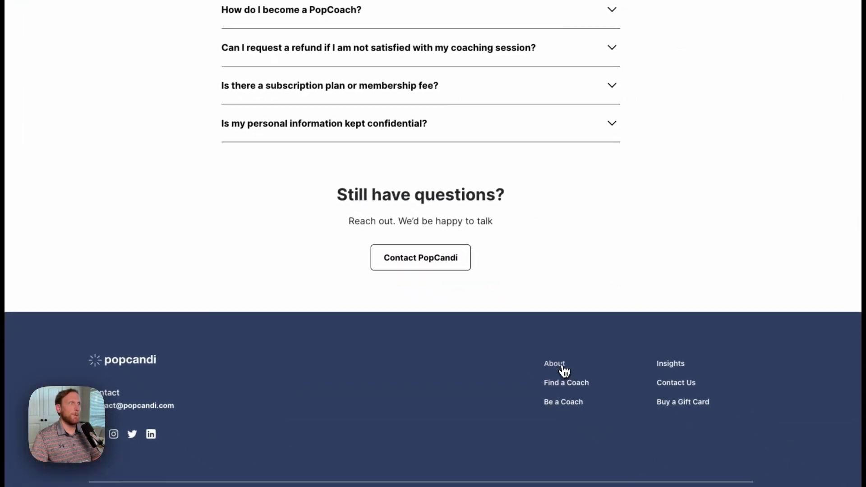
left_click(565, 367)
scroll(564, 365, "down", 15)
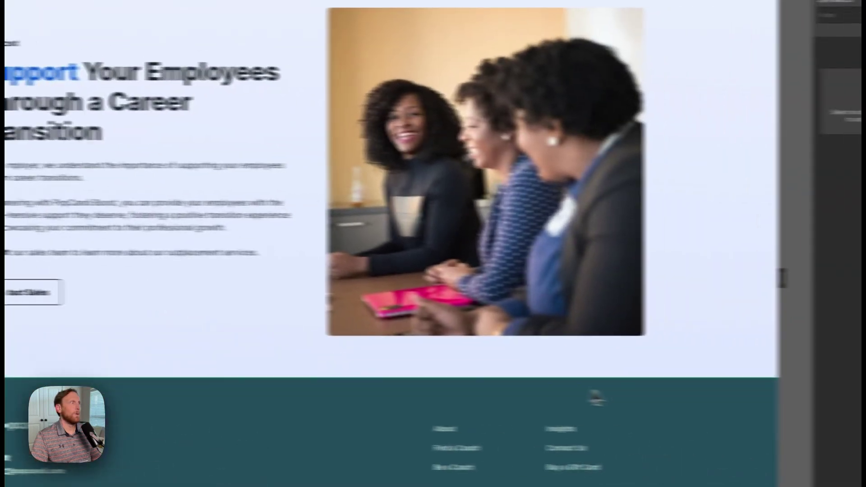
Open the Footer component for editing, select its About link and check that link's settings
left_click(781, 63)
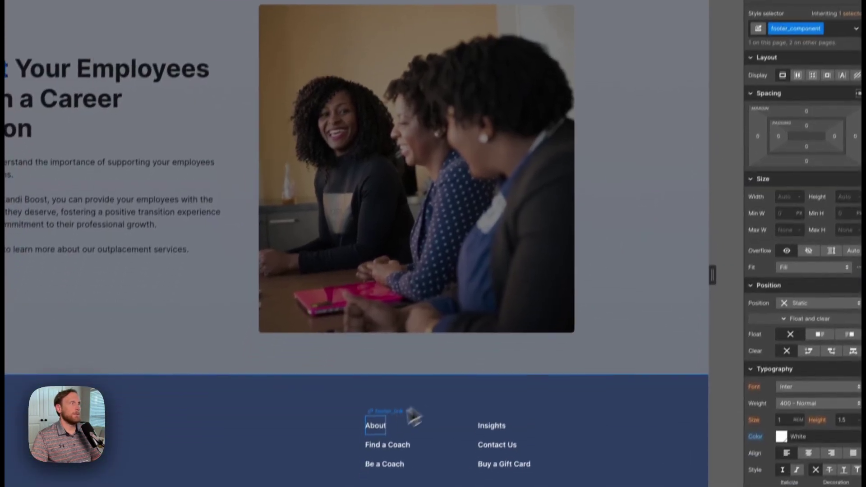
left_click(380, 411)
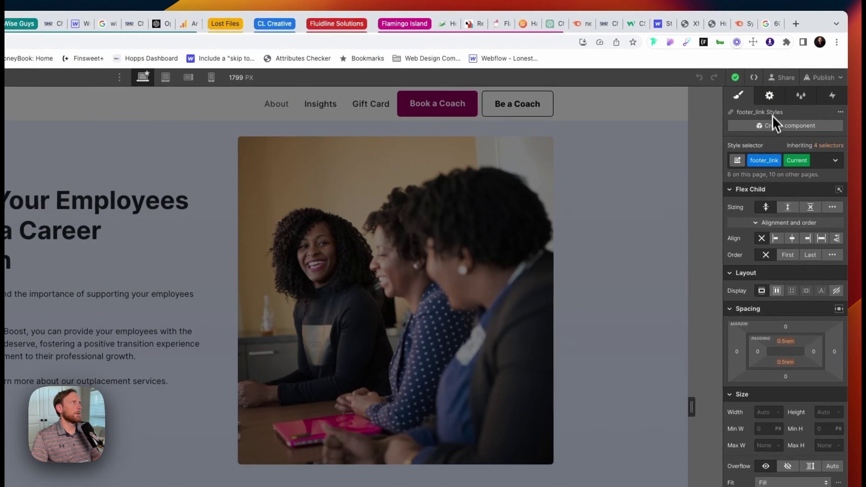
left_click(769, 96)
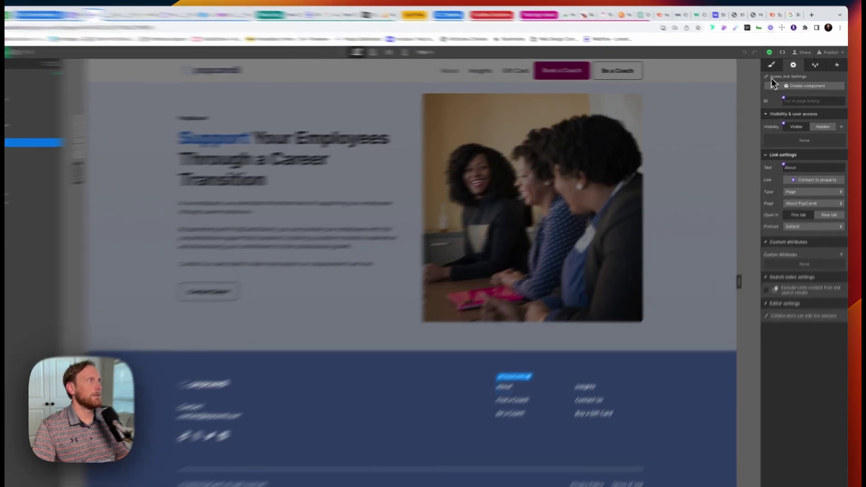
left_click(779, 67)
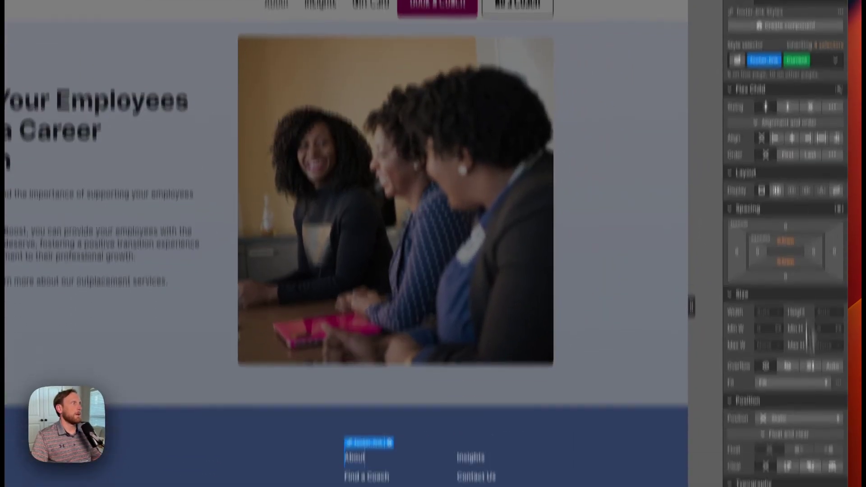
Set the alpha of the footer About link's Current state text color to 75 and leave the component
scroll(810, 349, "down", 2)
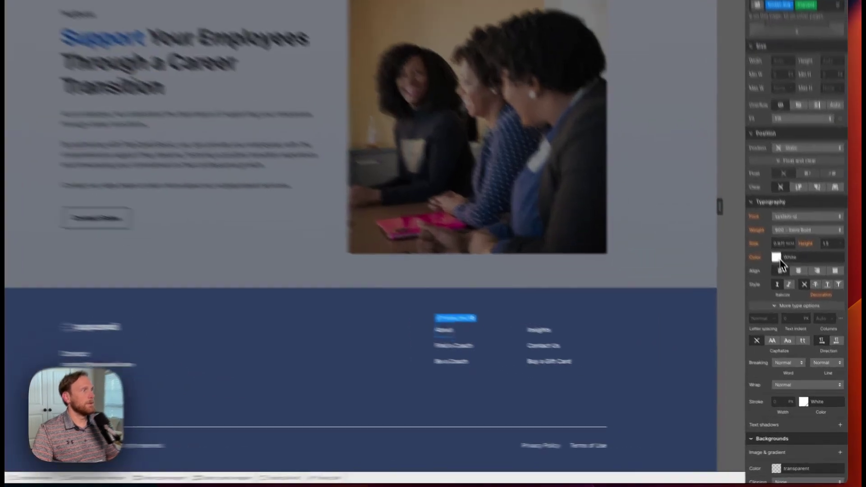
left_click(794, 300)
left_click(833, 343)
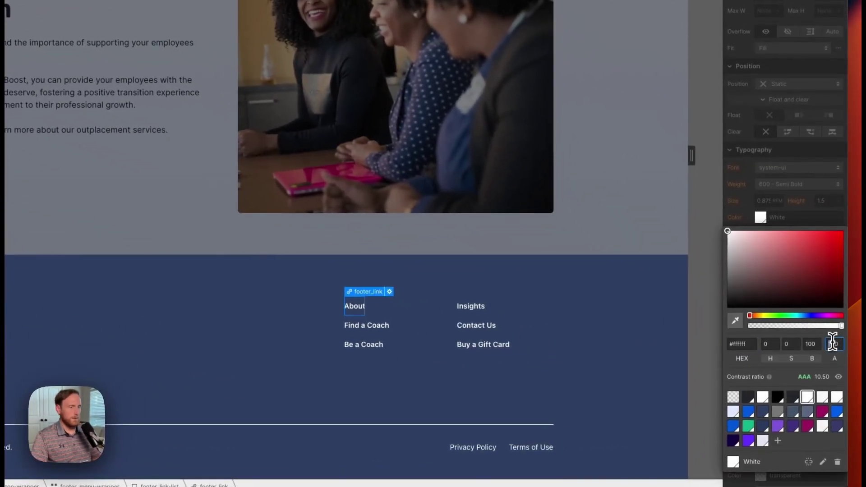
double_click(831, 344)
type("5")
key("Return")
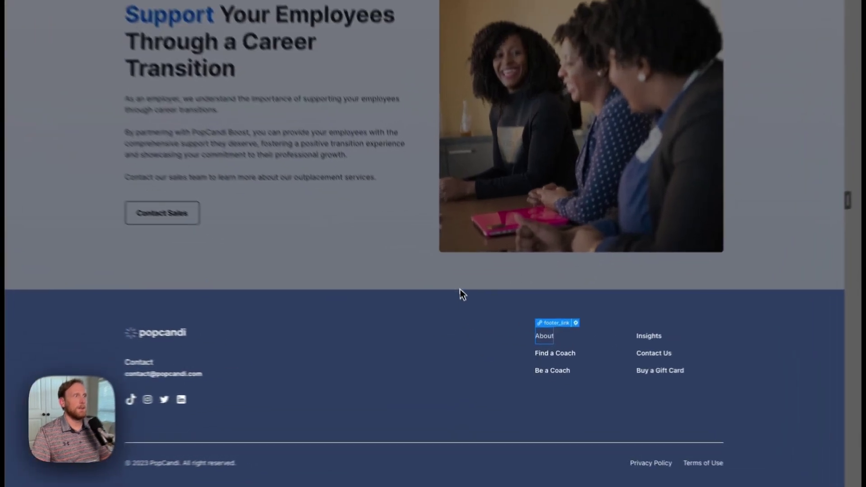
left_click(481, 322)
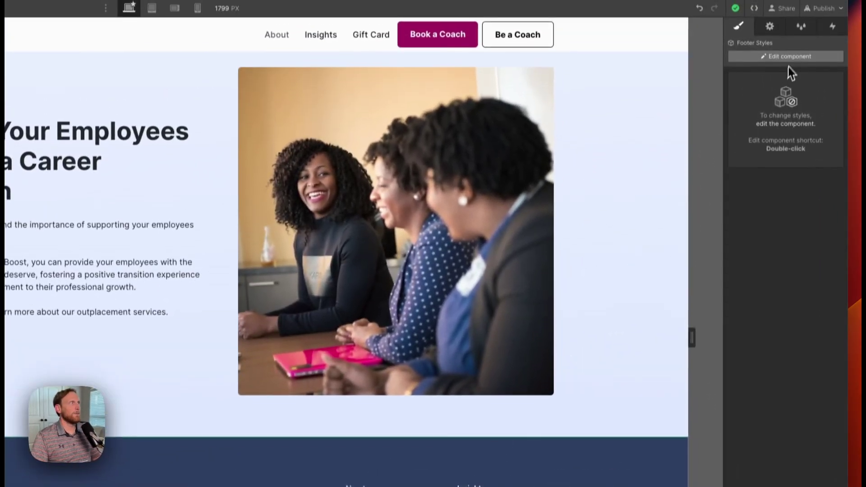
Edit the Footer component again, set the alpha of the About link's Current state text color to 65 and exit the component
left_click(789, 58)
scroll(380, 360, "down", 4)
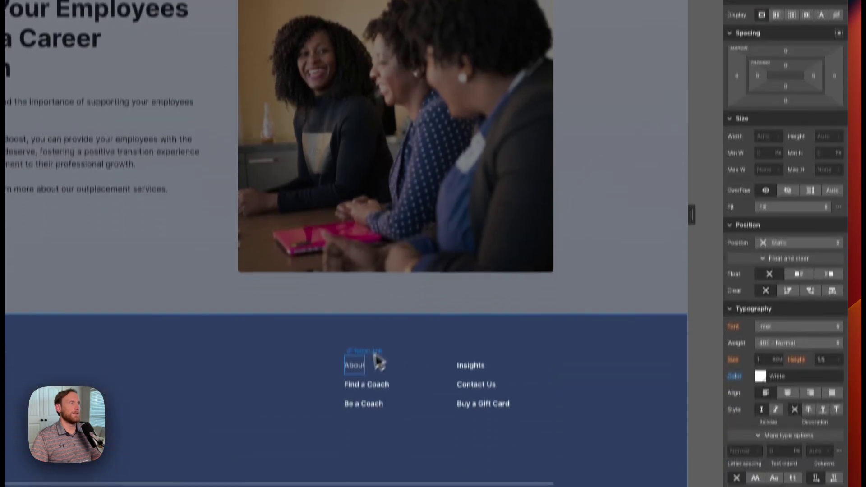
scroll(780, 350, "down", 6)
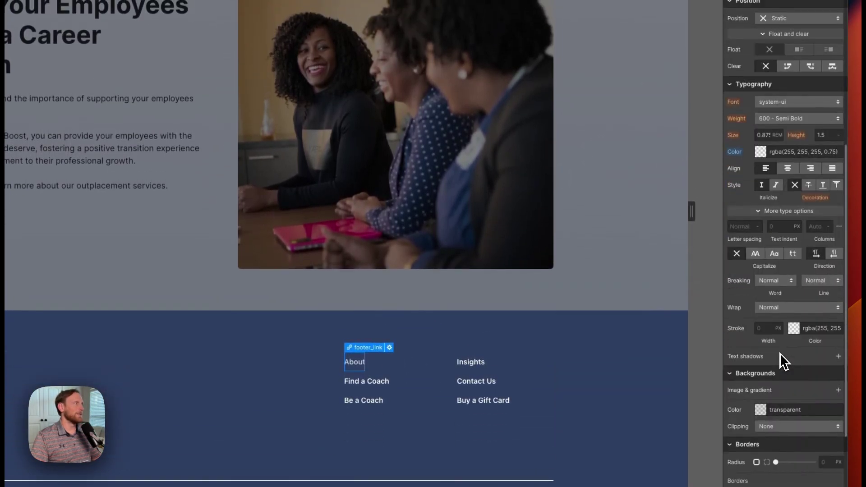
left_click(759, 146)
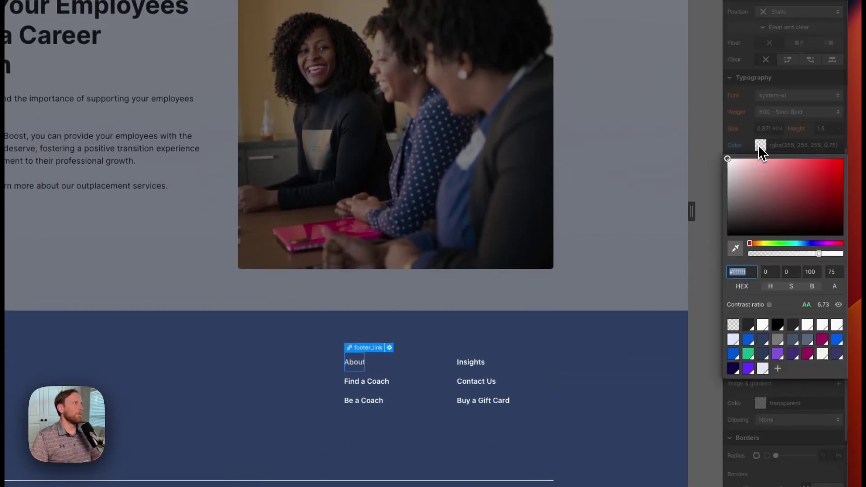
left_click(841, 272)
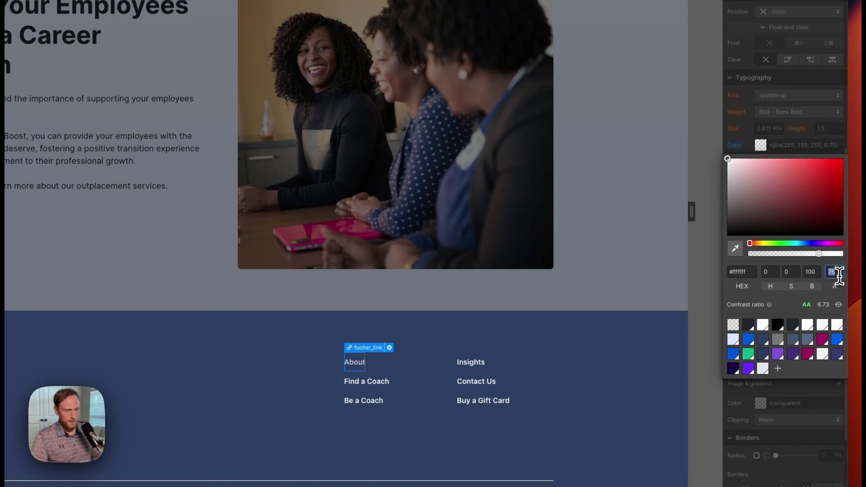
type("65")
key("Return")
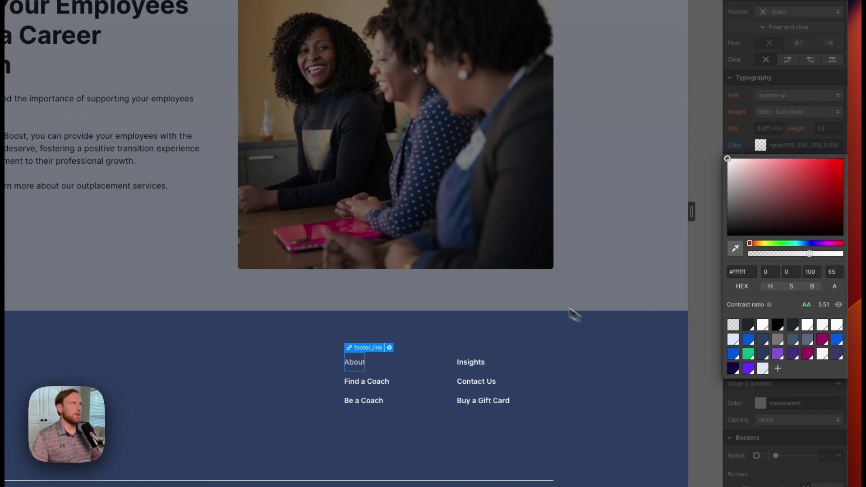
left_click(540, 291)
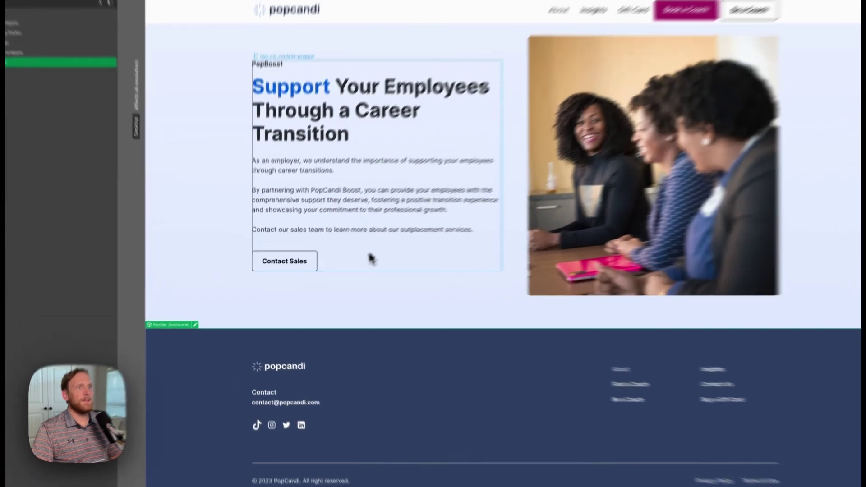
left_click(370, 258)
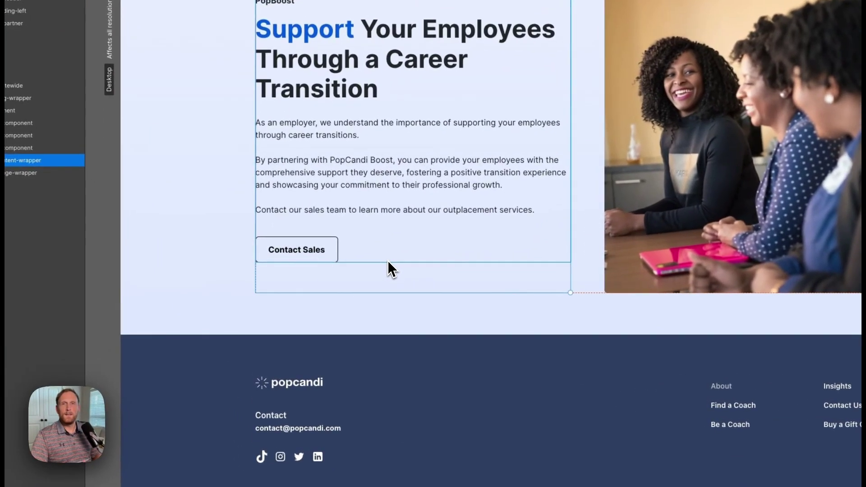